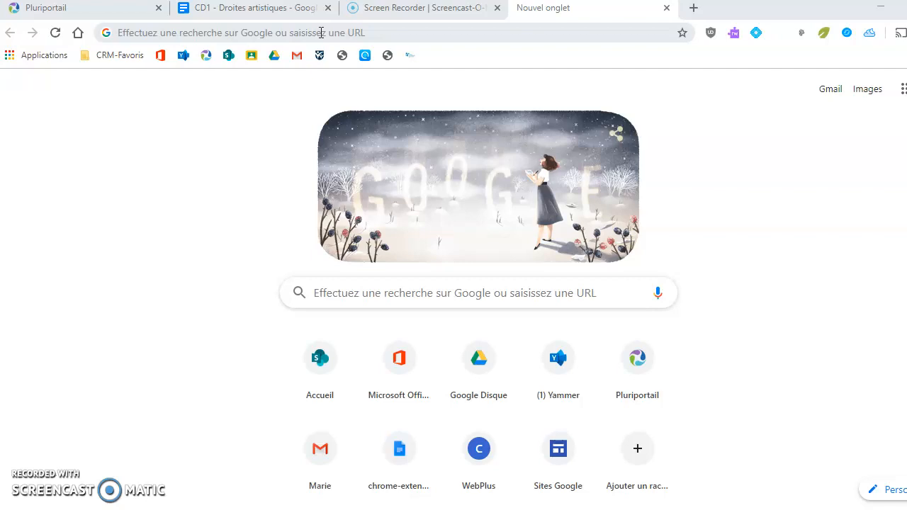
pyautogui.click(321, 33)
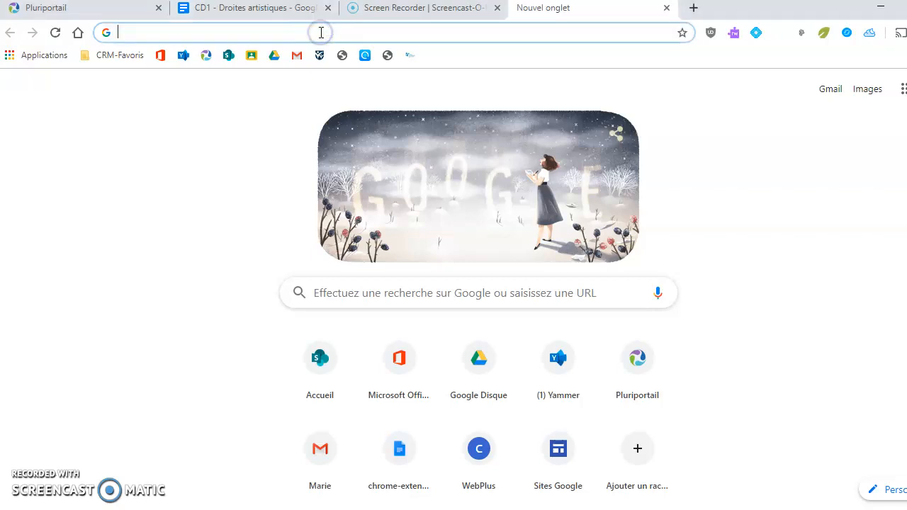
pyautogui.write('www.desmos.com')
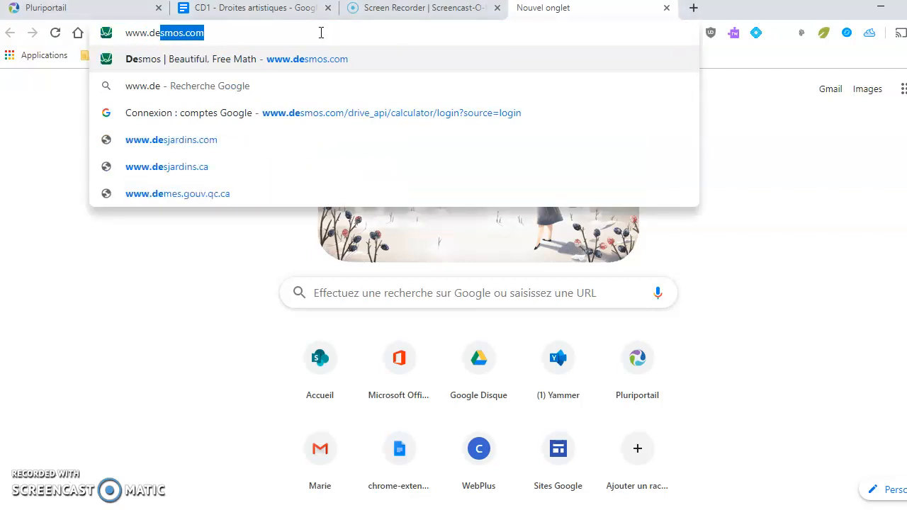
pyautogui.press('Return')
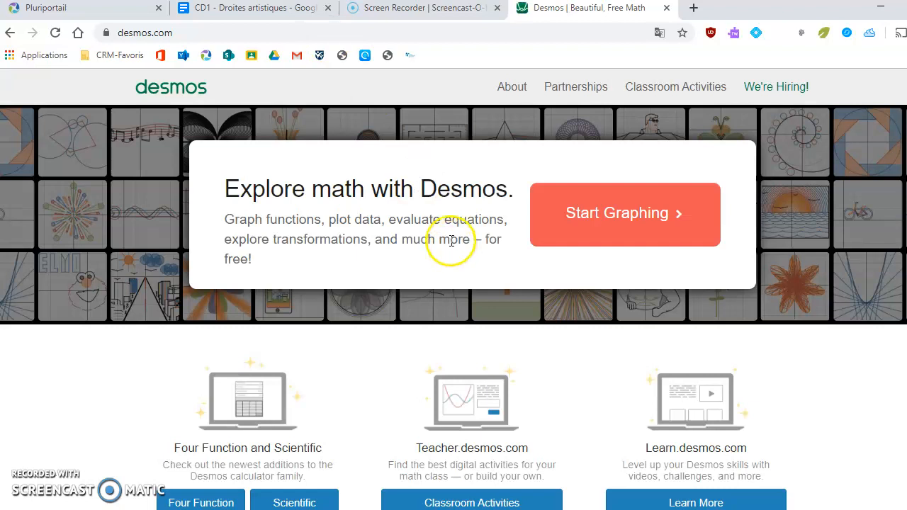
pyautogui.click(612, 222)
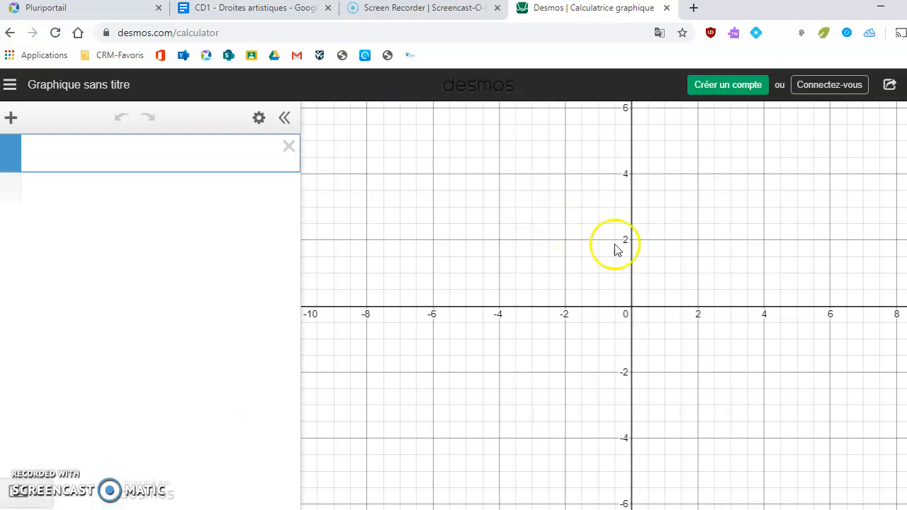
pyautogui.click(633, 358)
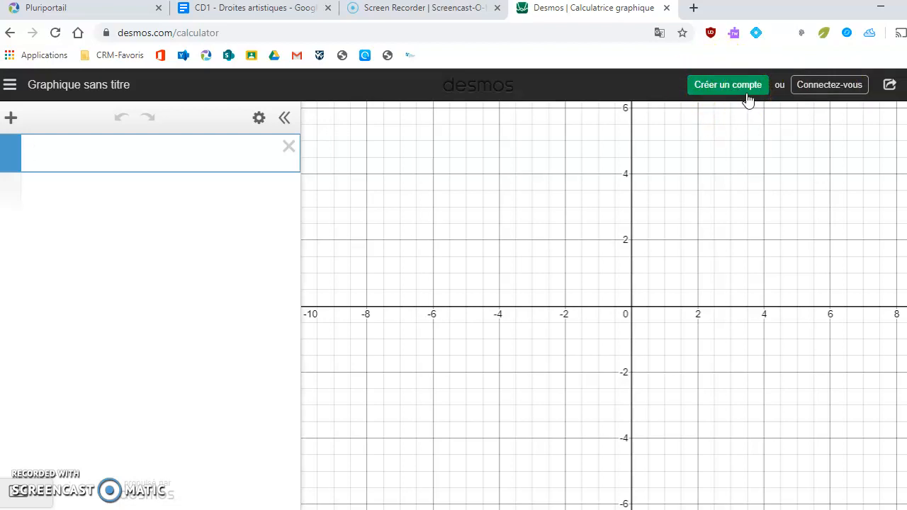
# Sign in to Desmos through Google with the school account
pyautogui.click(854, 88)
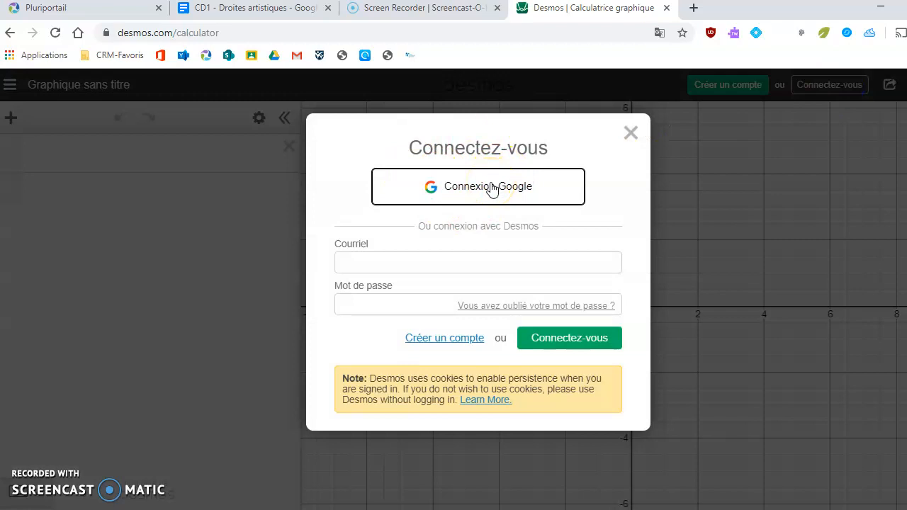
pyautogui.click(493, 188)
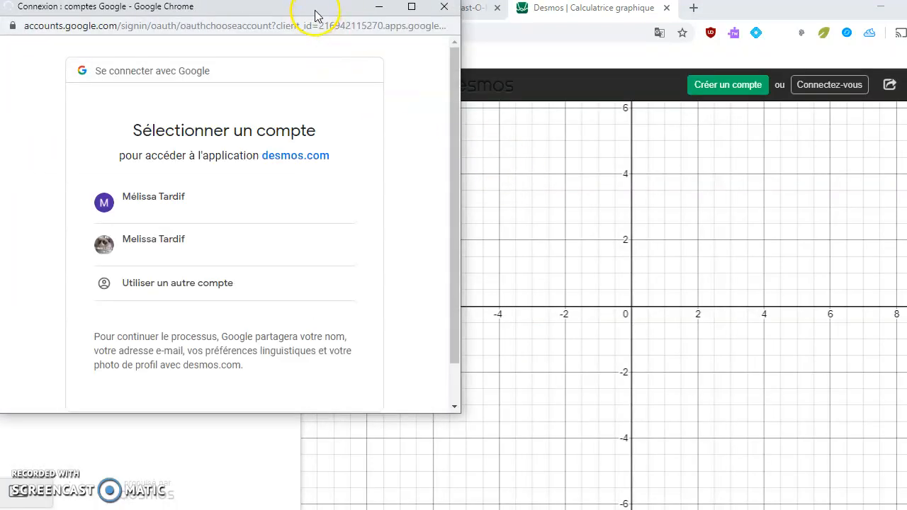
pyautogui.moveTo(315, 14); pyautogui.dragTo(382, 36)
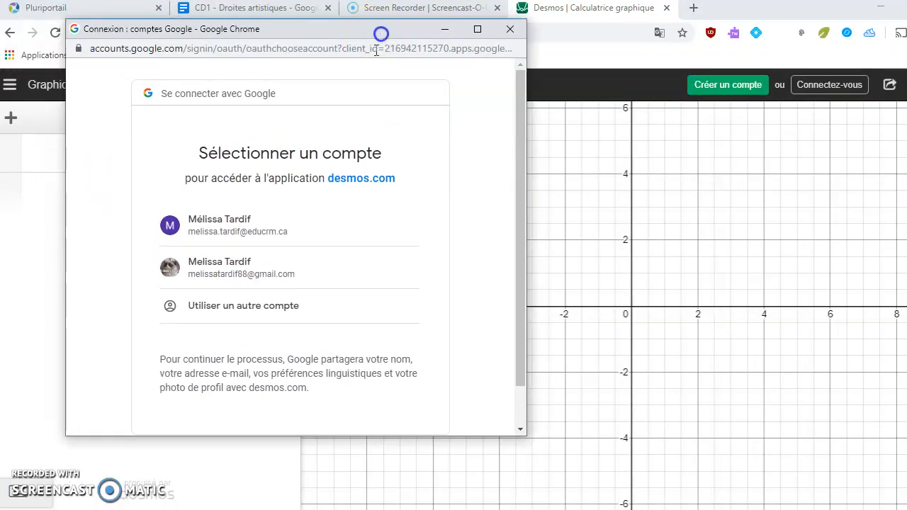
pyautogui.click(251, 237)
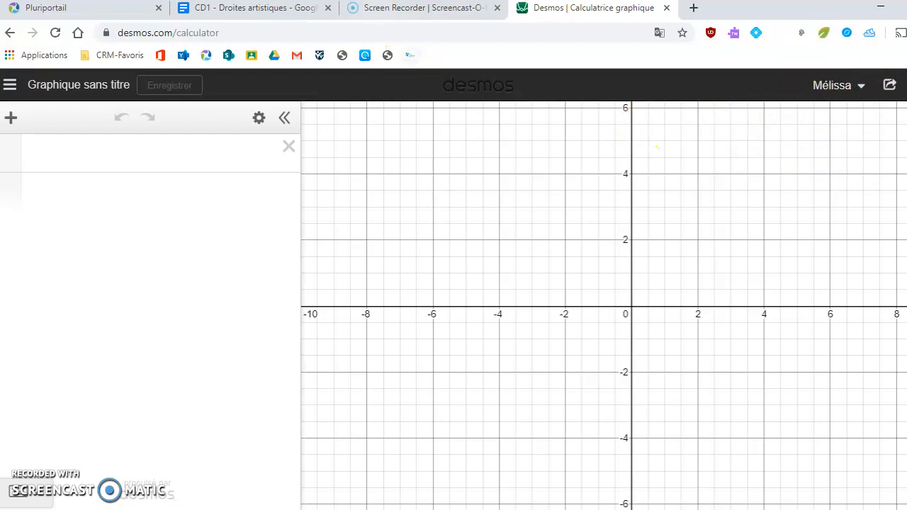
# Save the blank graph with the title Triangle and check it in the list of saved graphs
pyautogui.click(10, 88)
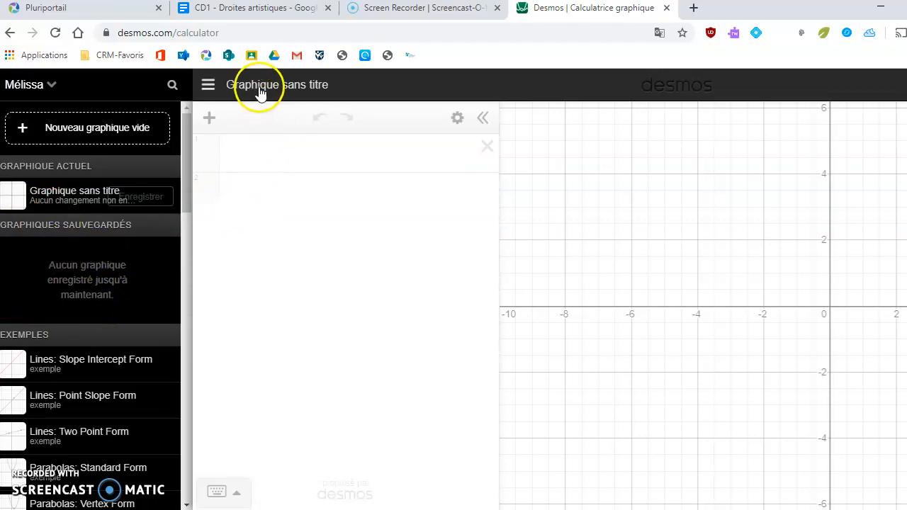
pyautogui.click(208, 84)
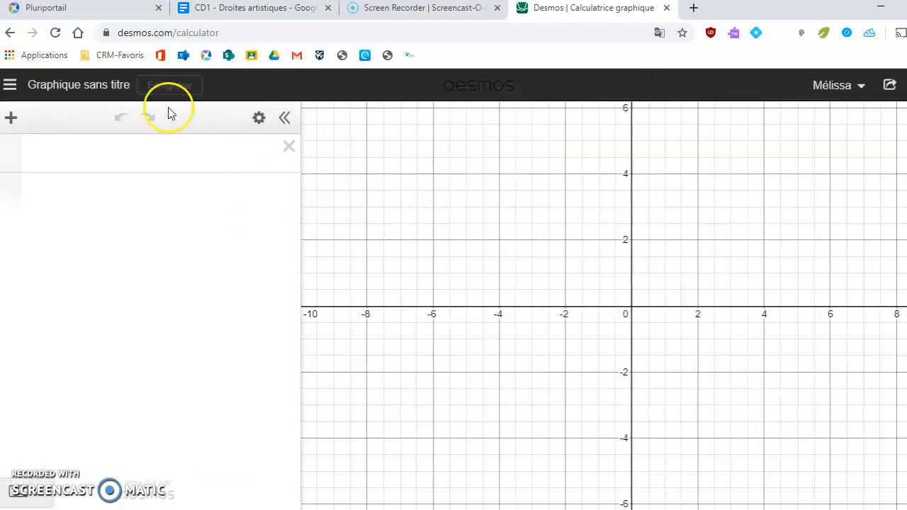
pyautogui.click(57, 88)
pyautogui.write('Triangle')
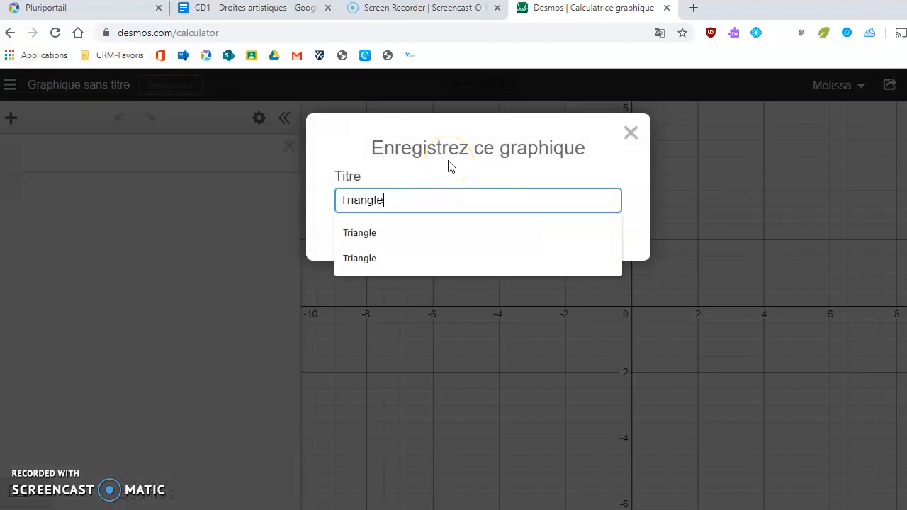
pyautogui.click(482, 186)
pyautogui.click(588, 235)
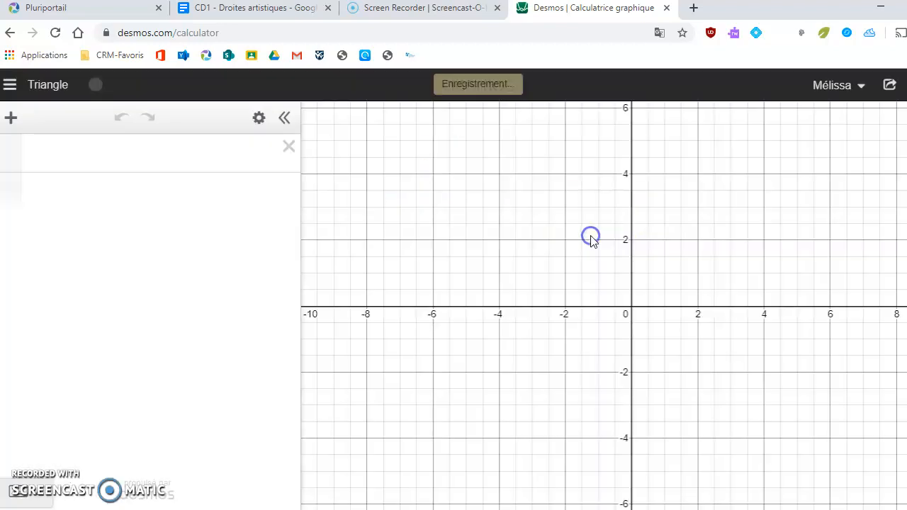
pyautogui.click(11, 85)
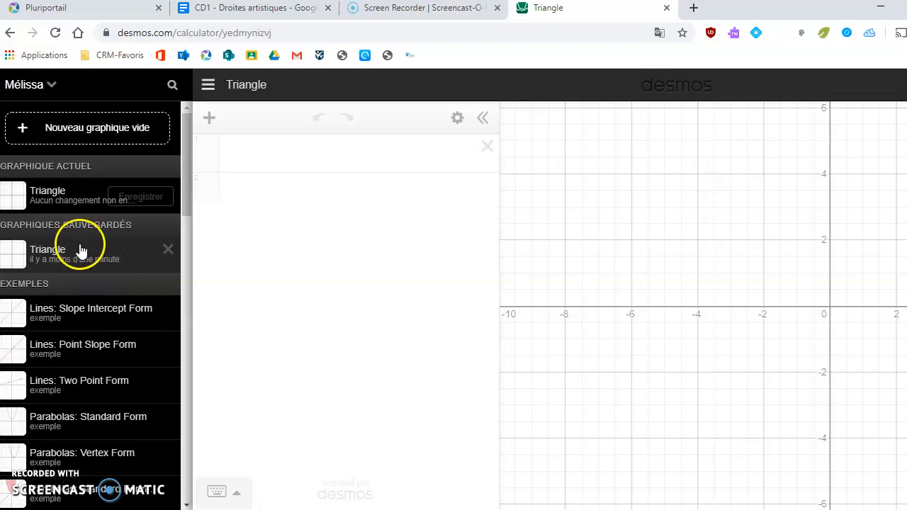
pyautogui.click(204, 85)
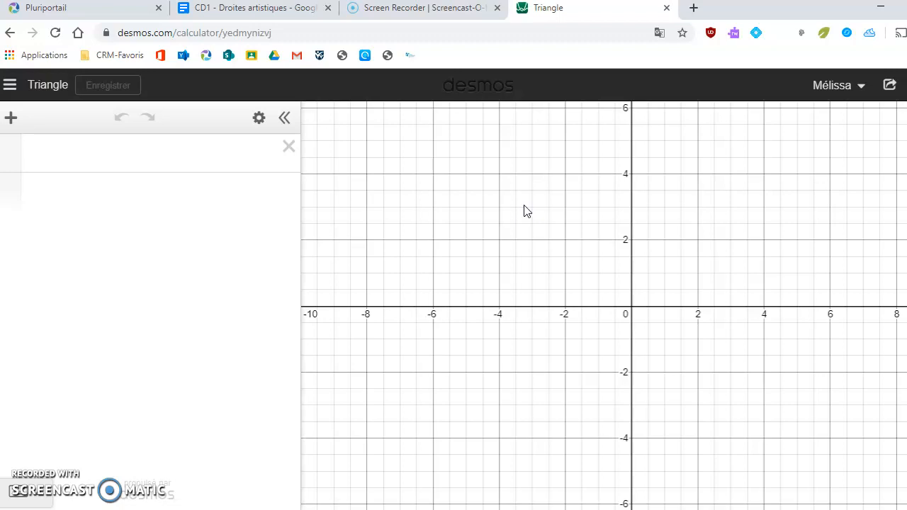
pyautogui.moveTo(583, 241); pyautogui.dragTo(504, 295)
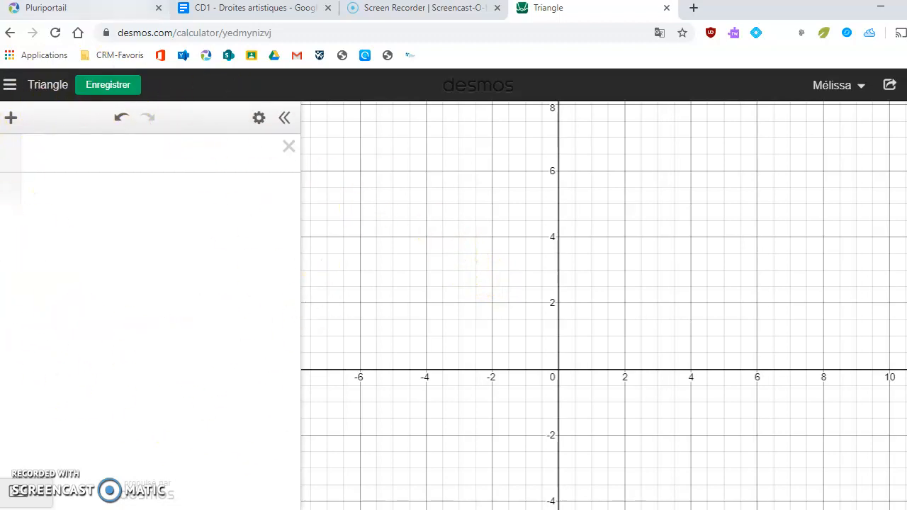
pyautogui.click(117, 8)
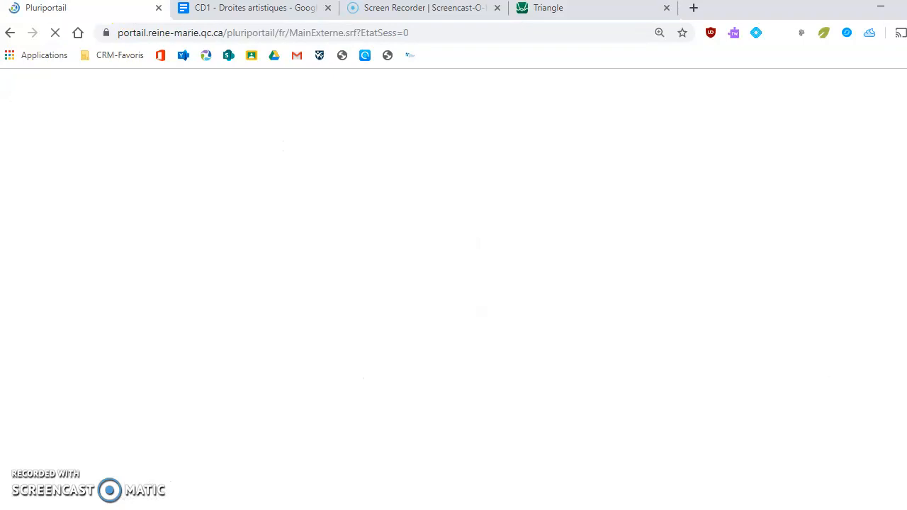
pyautogui.click(556, 10)
pyautogui.click(255, 9)
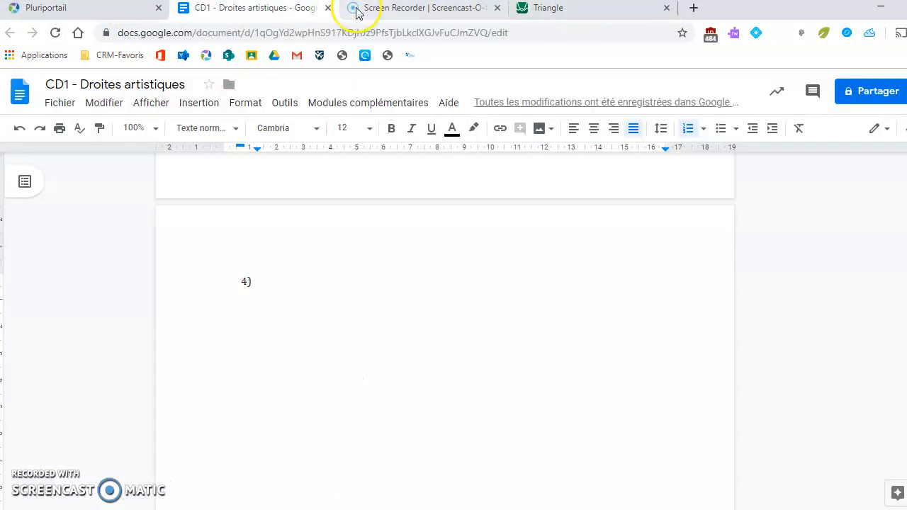
pyautogui.click(562, 18)
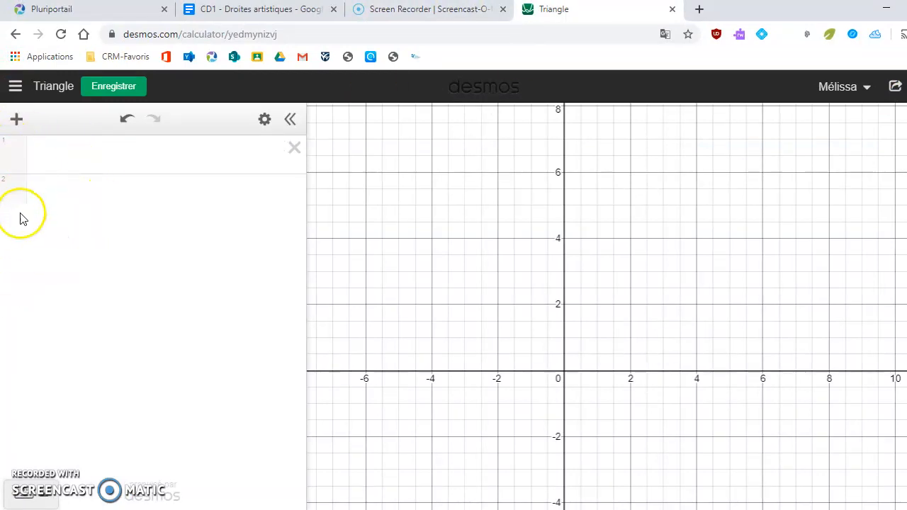
# Graph the lines y = 2x and y = -2x as the first and second expressions
pyautogui.click(111, 149)
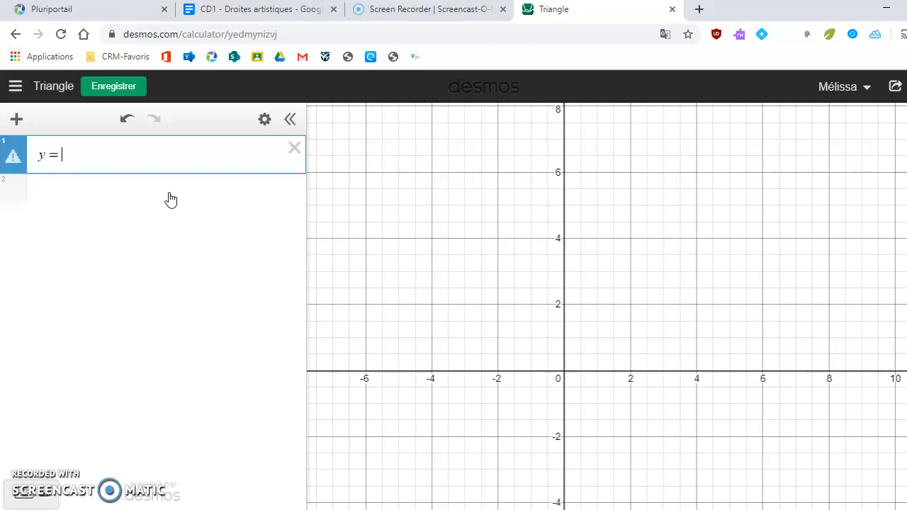
pyautogui.write('x')
pyautogui.click(170, 195)
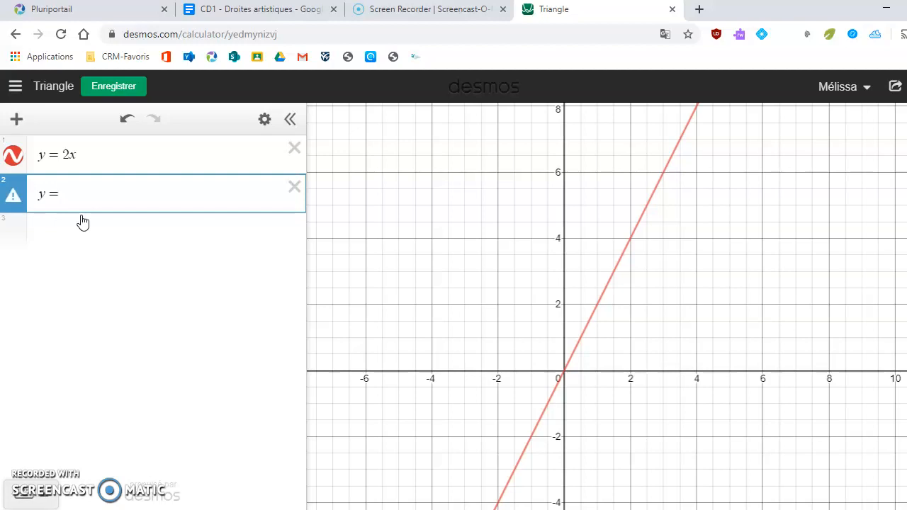
pyautogui.write('-2')
pyautogui.write('x')
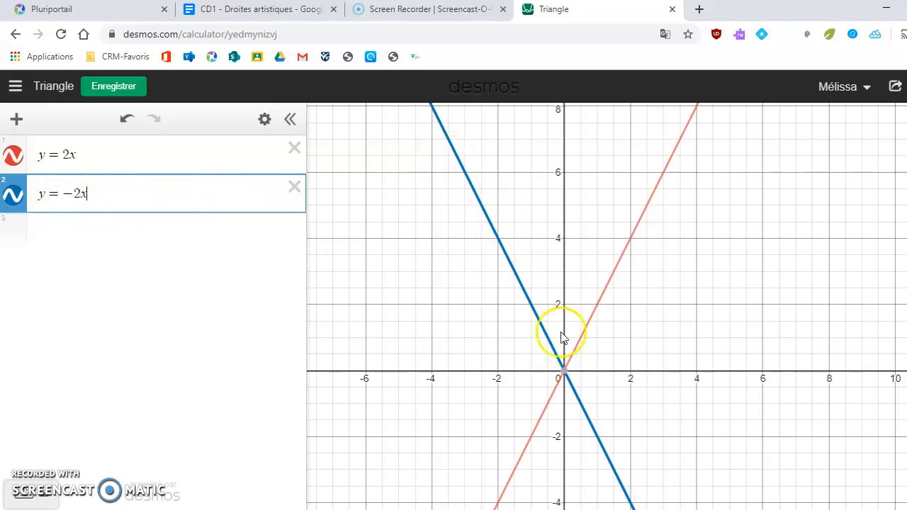
# Try steeper slopes for the first line by setting its coefficient to 3 and to 5
pyautogui.click(68, 155)
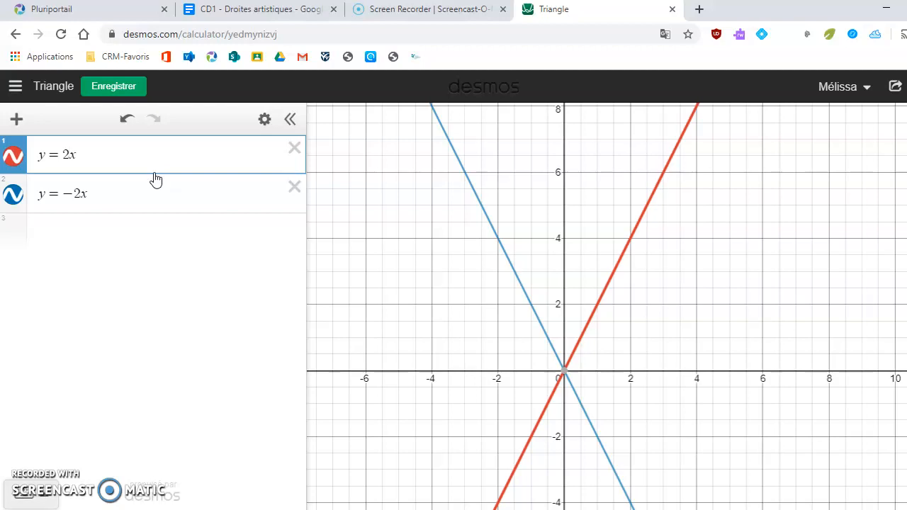
pyautogui.press('BackSpace')
pyautogui.write('3')
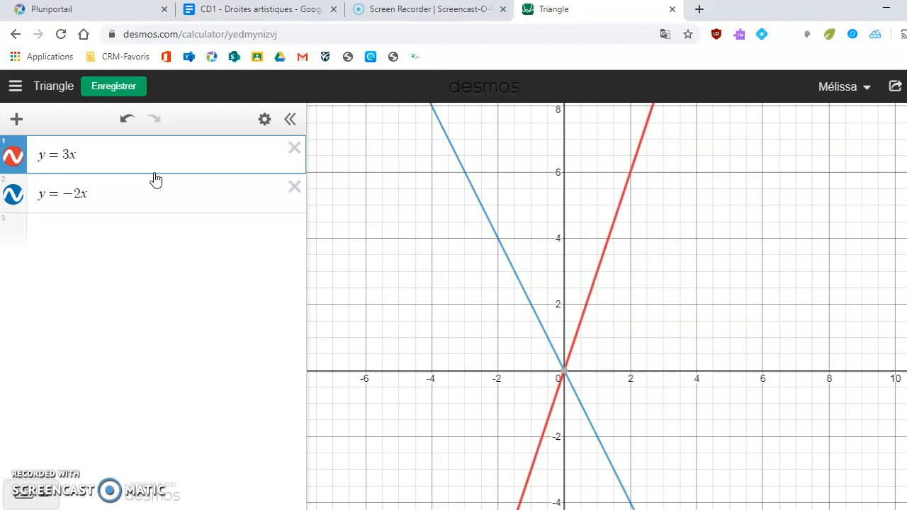
pyautogui.press('BackSpace')
pyautogui.write('5')
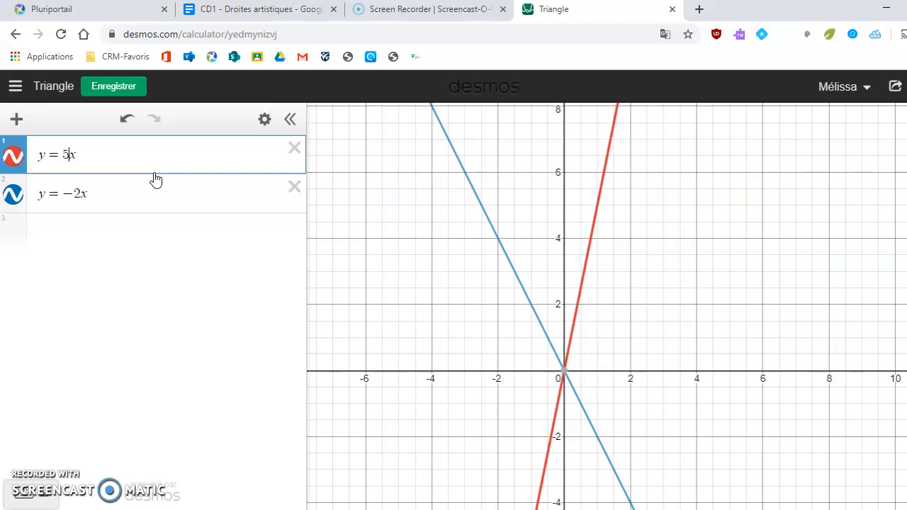
# Try a gentler slope of 0.5 for the first line and restore its equation to y = 2x
pyautogui.press('BackSpace')
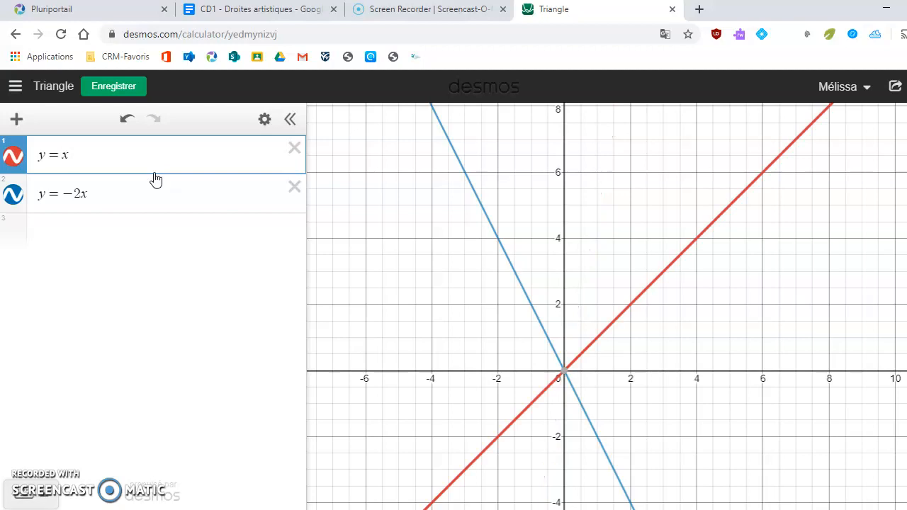
pyautogui.write('0,5')
pyautogui.press('BackSpace')
pyautogui.press('BackSpace')
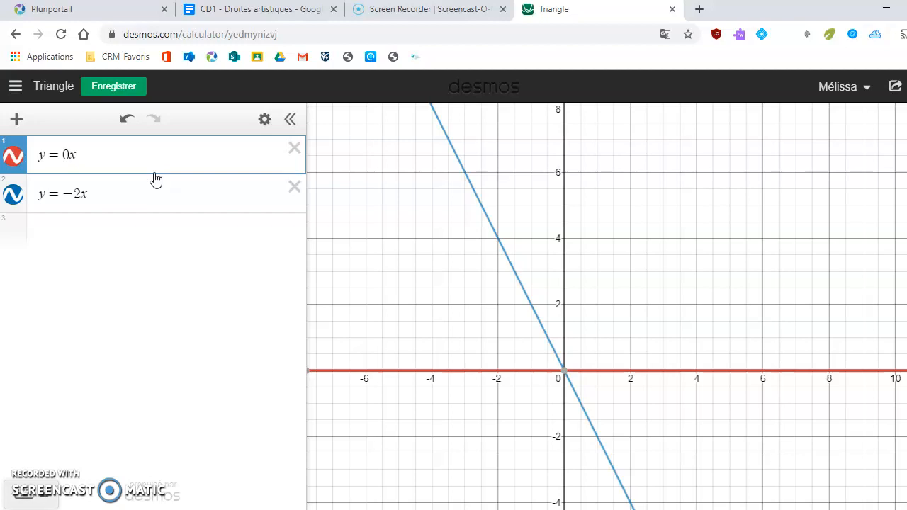
pyautogui.write('.5')
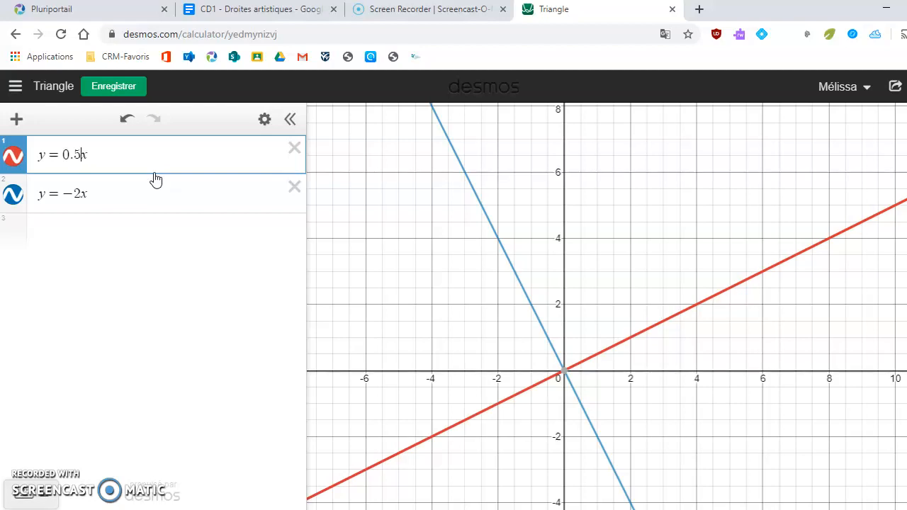
pyautogui.press('BackSpace')
pyautogui.press('BackSpace')
pyautogui.write('2')
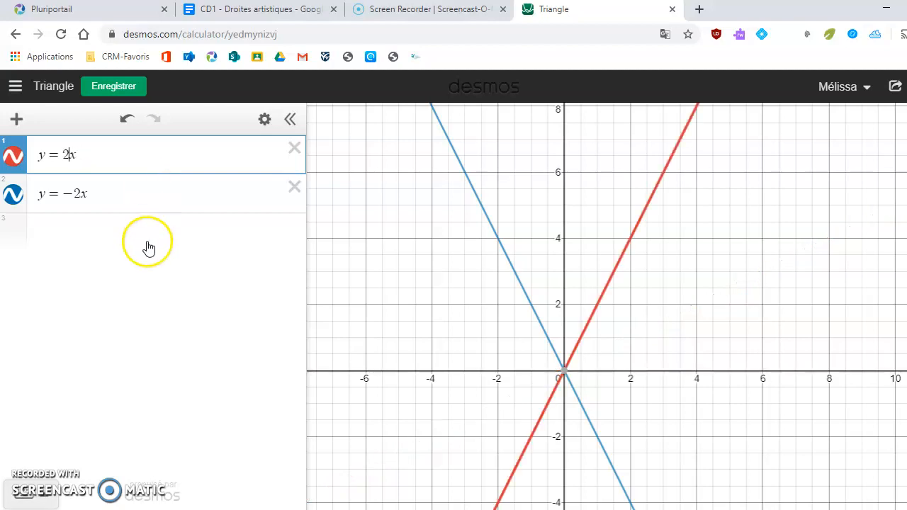
# Change the second line's equation to y = -2x + 10 and inspect where it crosses the y-axis and the first line
pyautogui.click(142, 202)
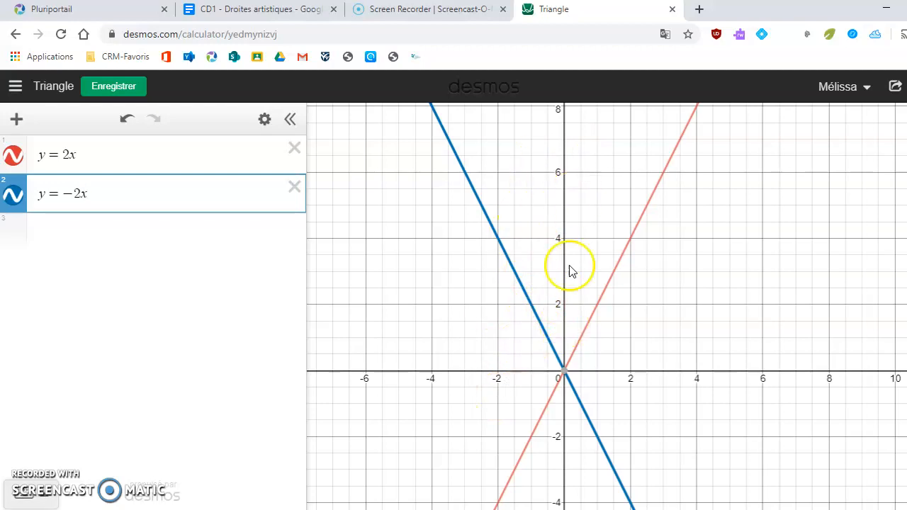
pyautogui.click(212, 195)
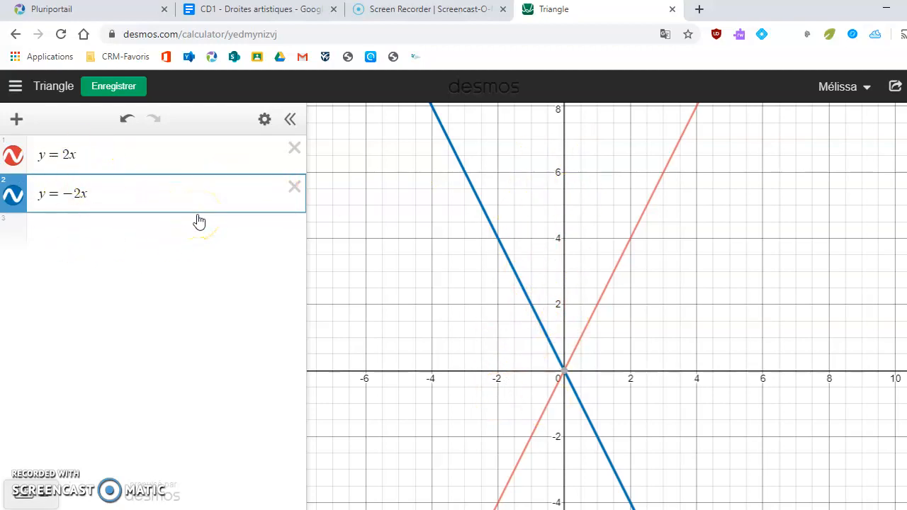
pyautogui.write('+ ')
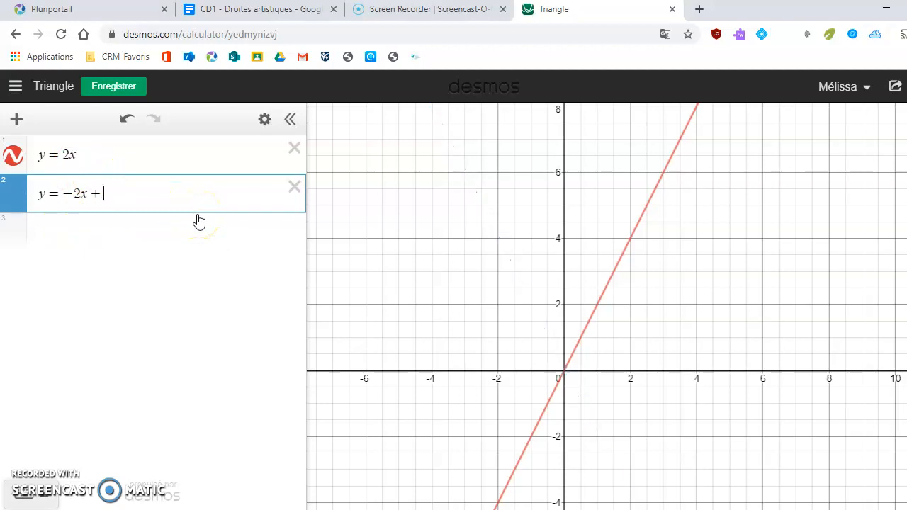
pyautogui.write('10')
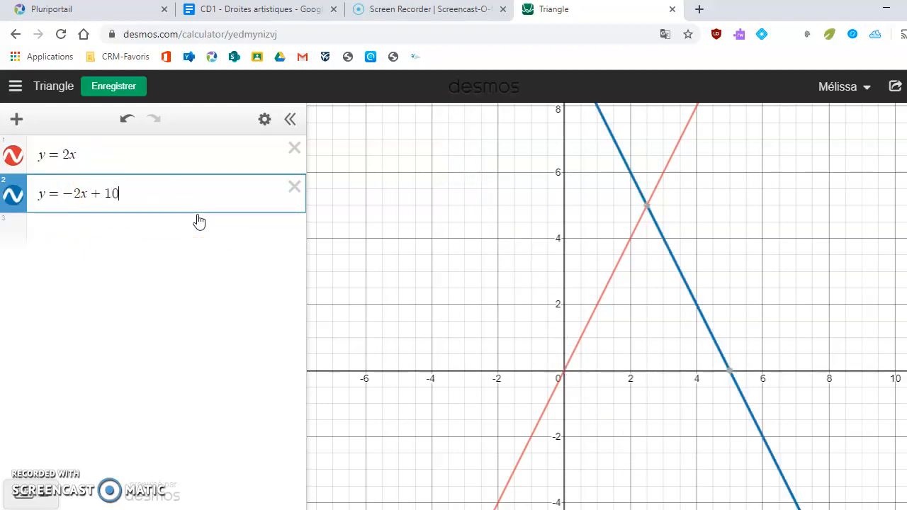
pyautogui.click(384, 192)
pyautogui.moveTo(593, 192); pyautogui.dragTo(577, 269)
pyautogui.moveTo(622, 211); pyautogui.dragTo(603, 202)
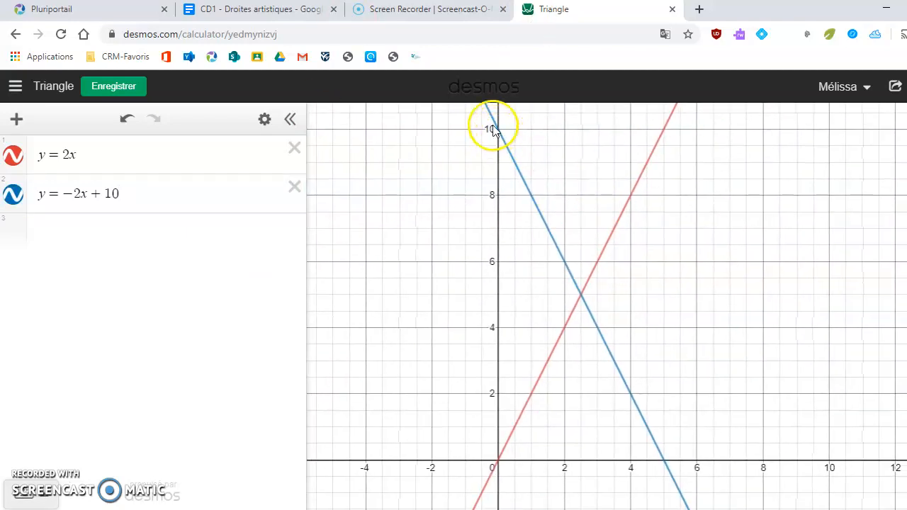
pyautogui.moveTo(700, 311); pyautogui.dragTo(678, 233)
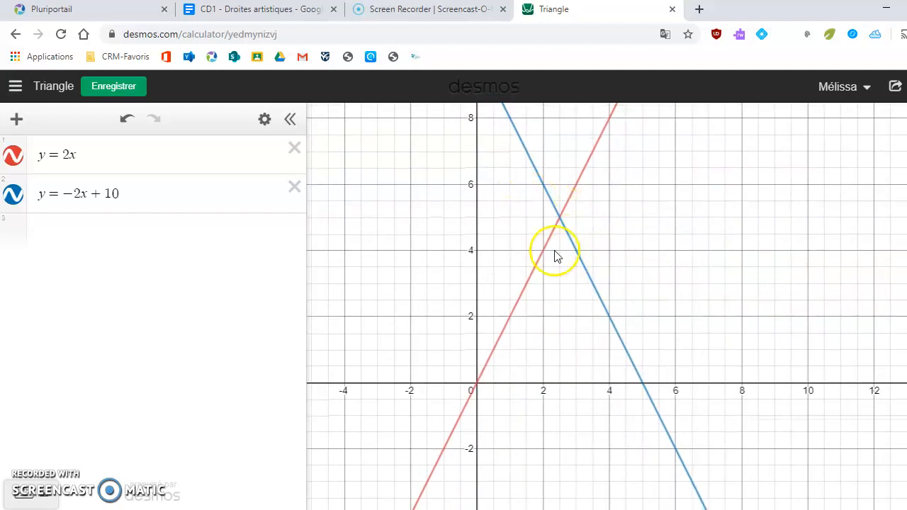
# Examine the two crossing lines from different positions and zoom levels of the graph
pyautogui.moveTo(497, 309)
pyautogui.mouseDown()
pyautogui.moveTo(506, 328)
pyautogui.moveTo(554, 356)
pyautogui.mouseUp()
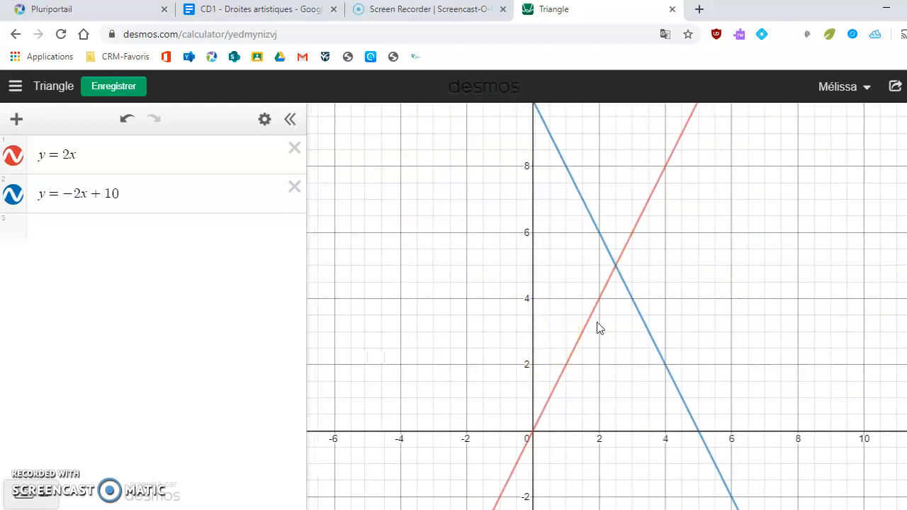
pyautogui.moveTo(635, 307); pyautogui.dragTo(583, 287)
pyautogui.moveTo(712, 318); pyautogui.dragTo(650, 256)
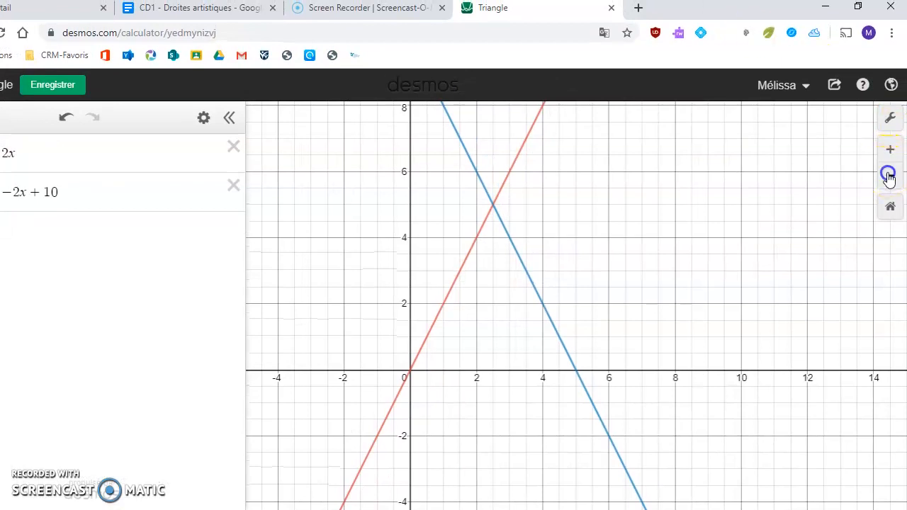
pyautogui.click(889, 175)
pyautogui.click(888, 174)
pyautogui.click(891, 151)
pyautogui.click(892, 153)
pyautogui.click(892, 152)
pyautogui.moveTo(713, 188); pyautogui.dragTo(745, 180)
pyautogui.click(890, 175)
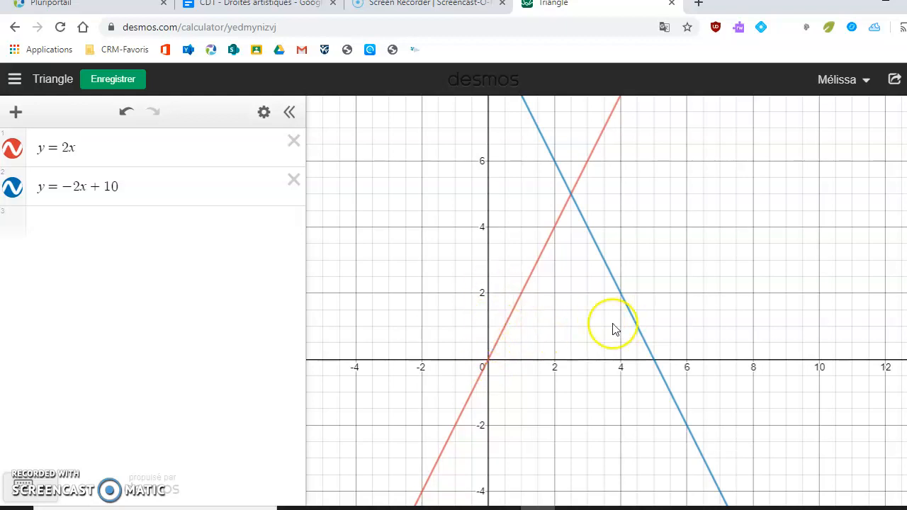
# Graph the horizontal line y = 1 as the third expression
pyautogui.click(124, 218)
pyautogui.write('y = 1')
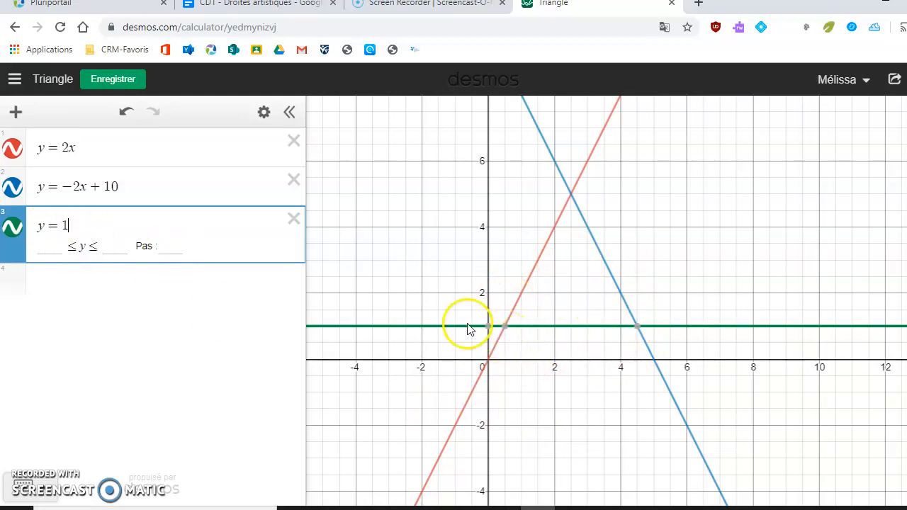
pyautogui.click(586, 420)
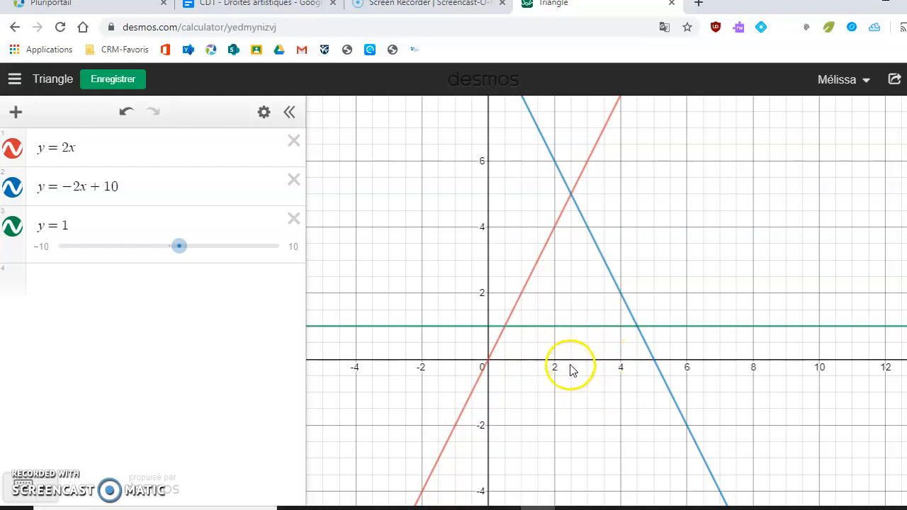
# Restrict the line y = 2x to {0.5 ≤ x ≤ 2.5}, leaving no blank expression beneath it
pyautogui.click(169, 149)
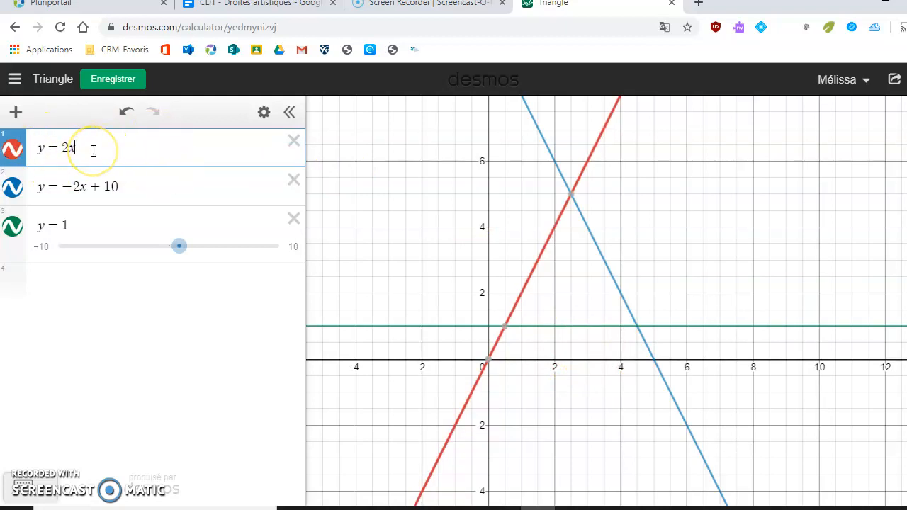
pyautogui.click(20, 497)
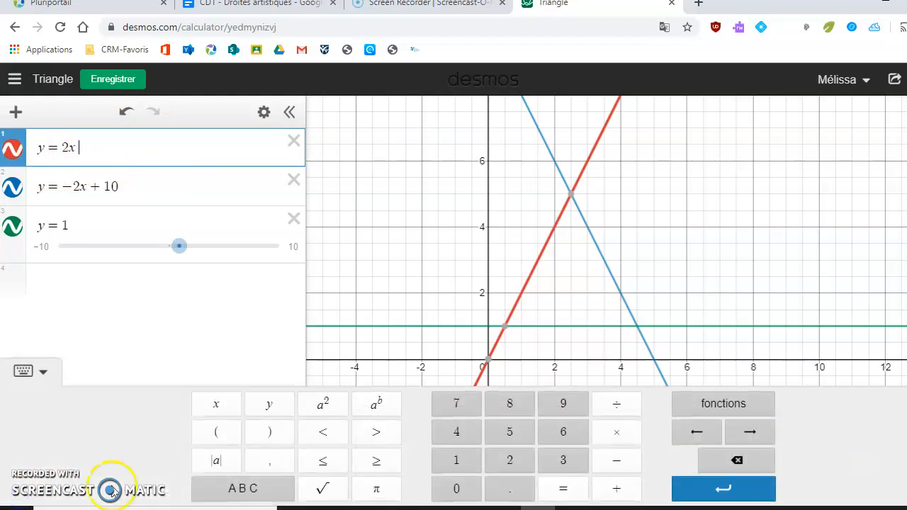
pyautogui.click(256, 489)
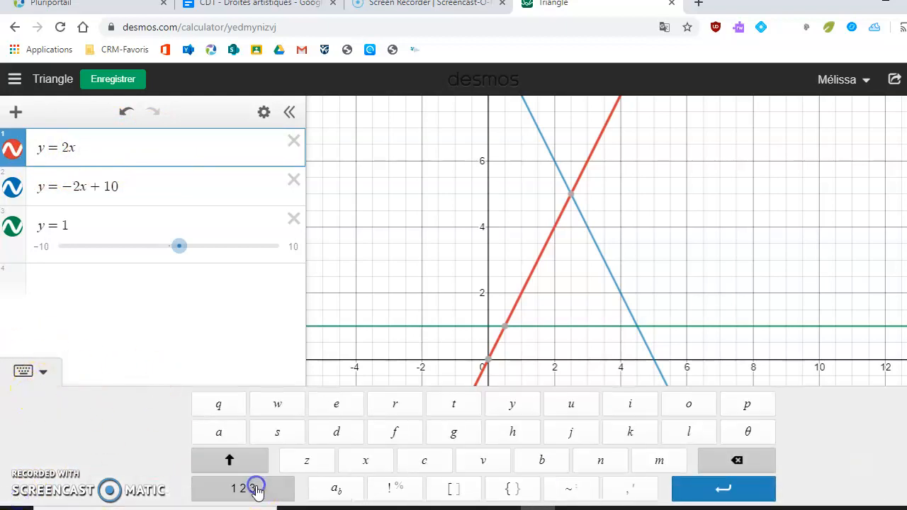
pyautogui.click(517, 488)
pyautogui.click(243, 494)
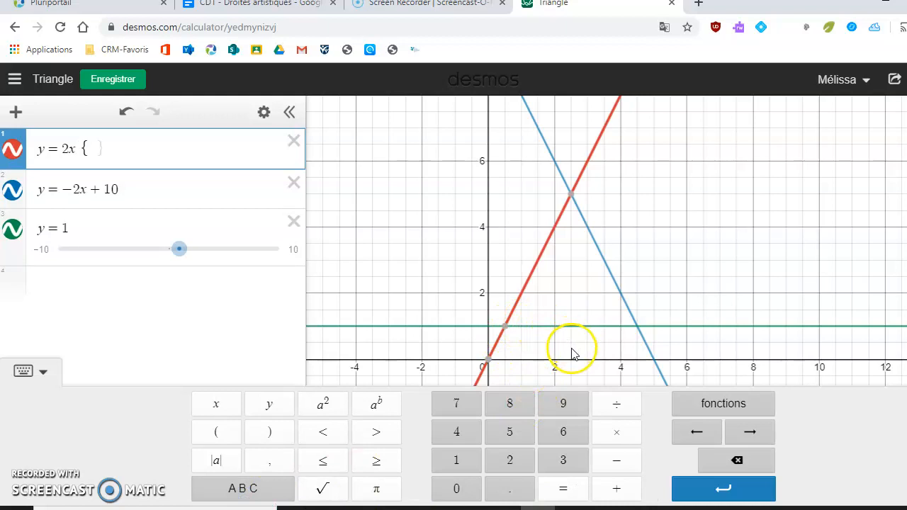
pyautogui.moveTo(505, 331)
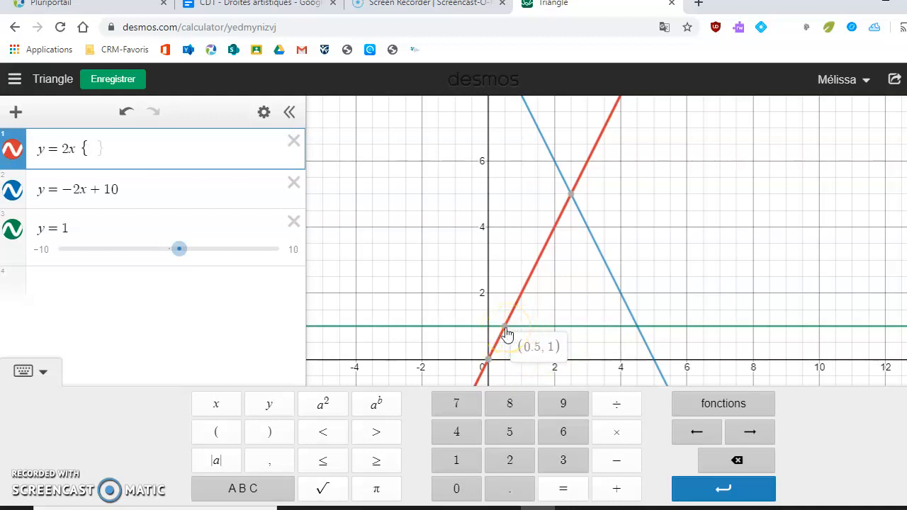
pyautogui.write('0.5')
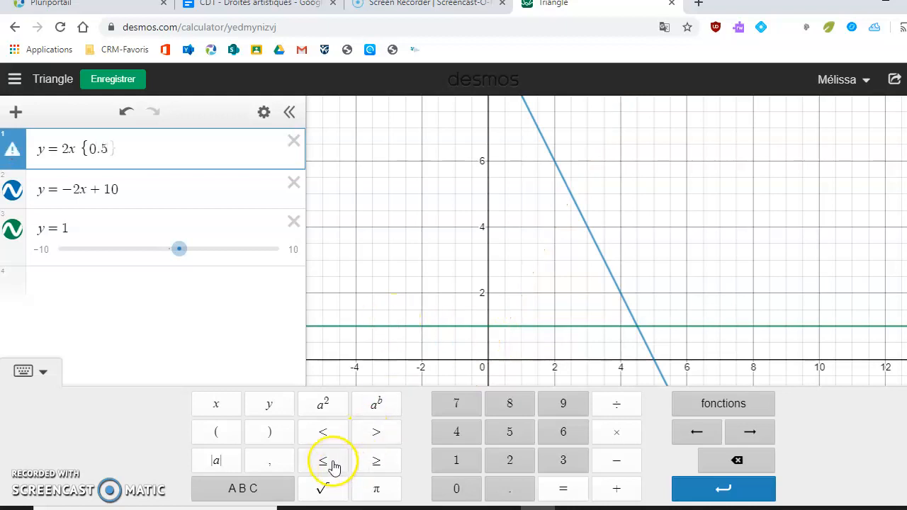
pyautogui.click(331, 465)
pyautogui.write('x')
pyautogui.click(323, 462)
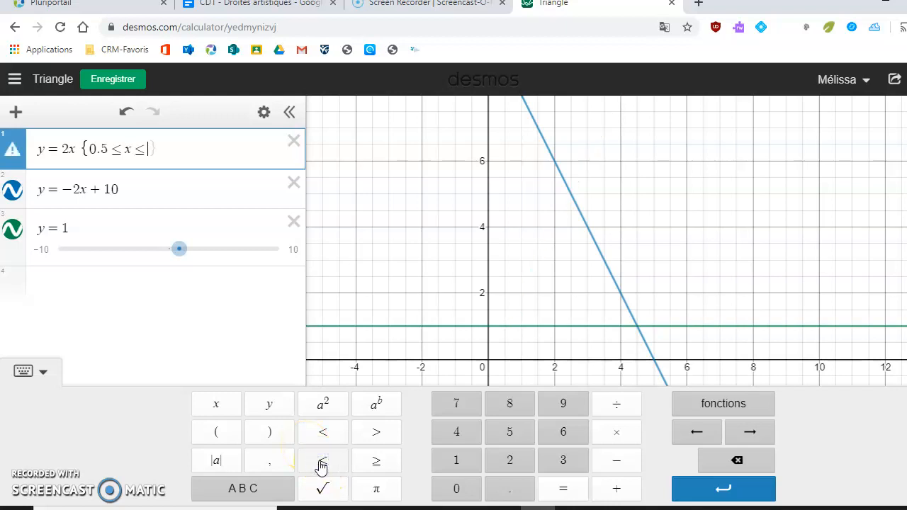
pyautogui.write('2.5')
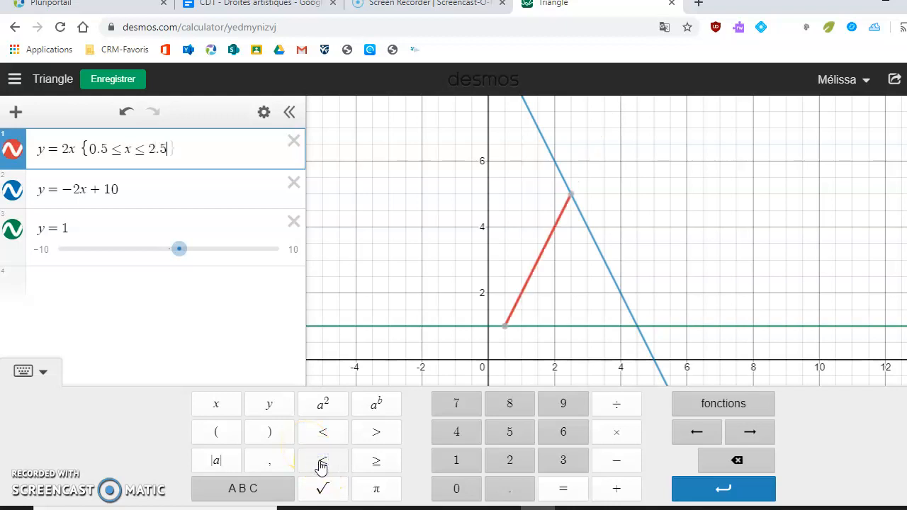
pyautogui.press('Return')
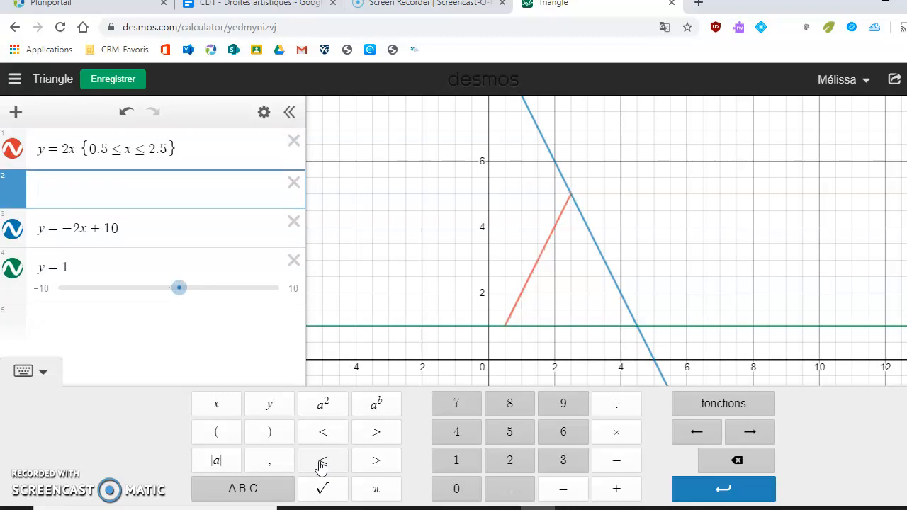
pyautogui.click(289, 182)
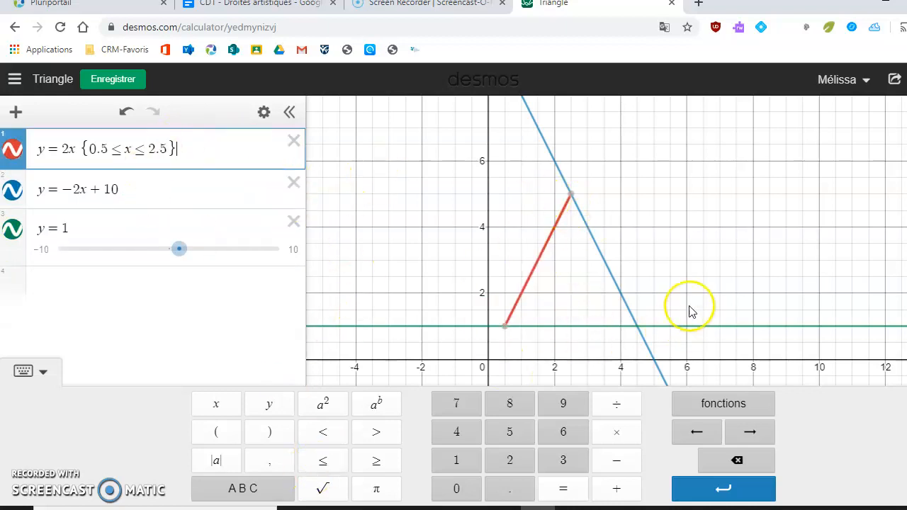
pyautogui.click(689, 306)
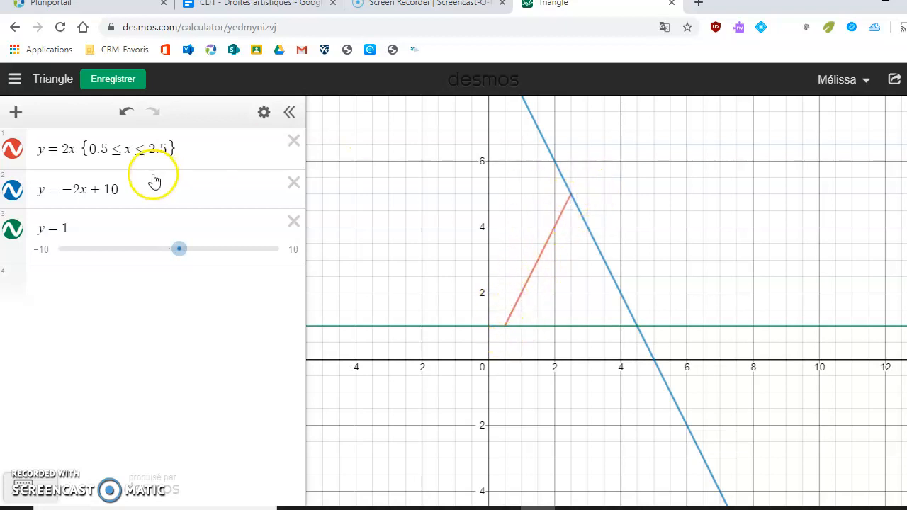
# Restrict the line y = -2x + 10 to {2.5 ≤ x ≤ 4.5}, between its crossings with the other two lines
pyautogui.click(162, 150)
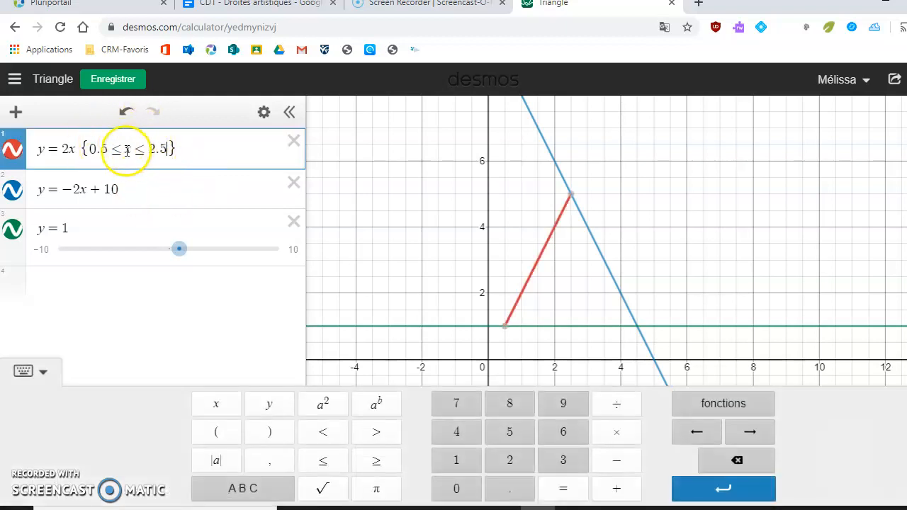
pyautogui.click(160, 190)
pyautogui.click(161, 190)
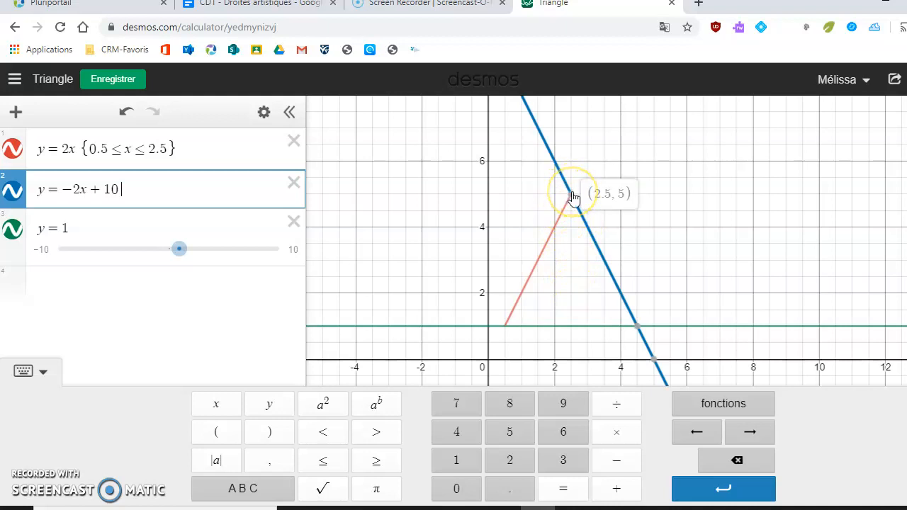
pyautogui.click(638, 332)
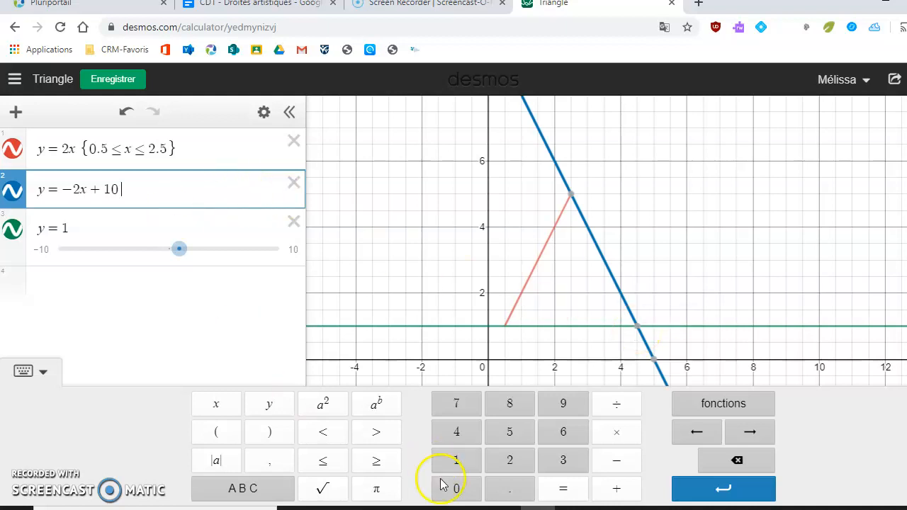
pyautogui.click(227, 491)
pyautogui.click(513, 489)
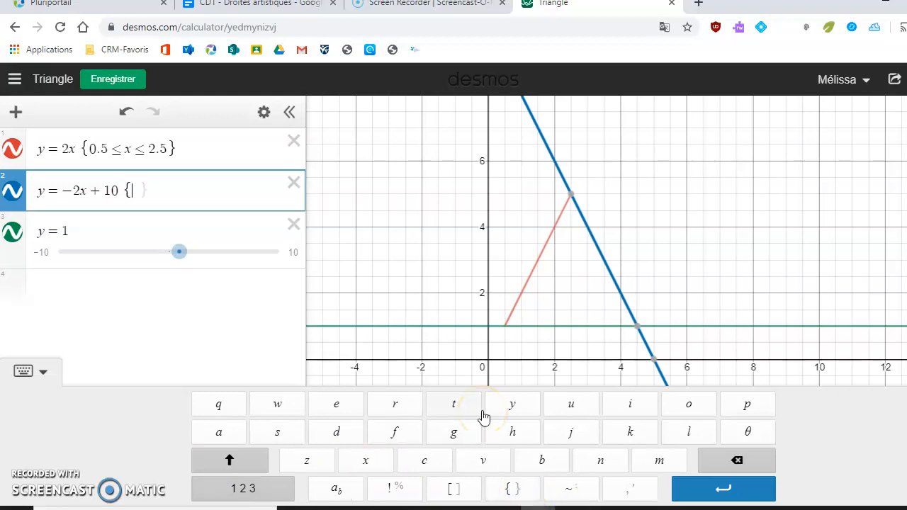
pyautogui.write('2.5')
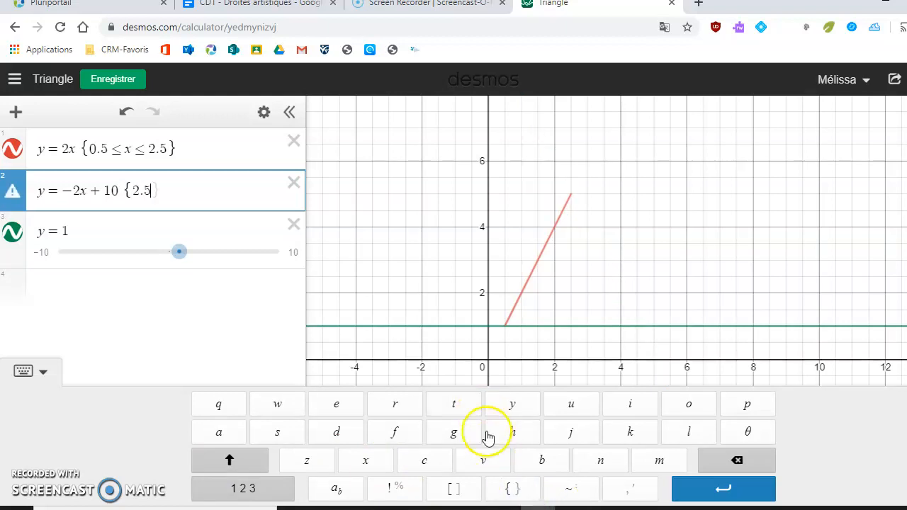
pyautogui.click(241, 484)
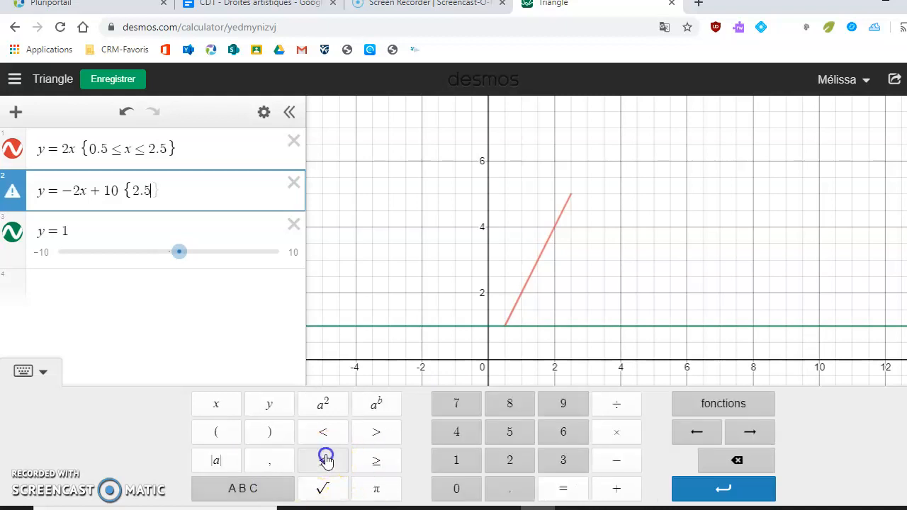
pyautogui.write('x')
pyautogui.click(327, 464)
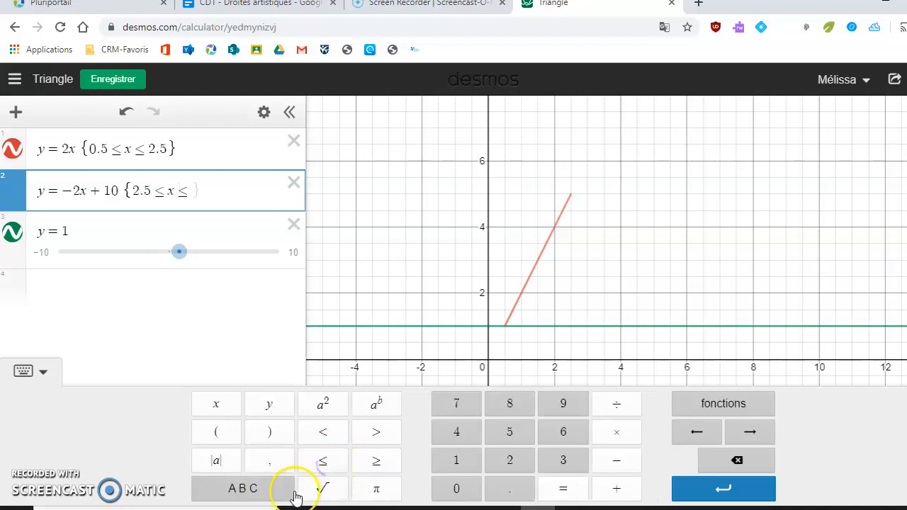
pyautogui.write('4.5')
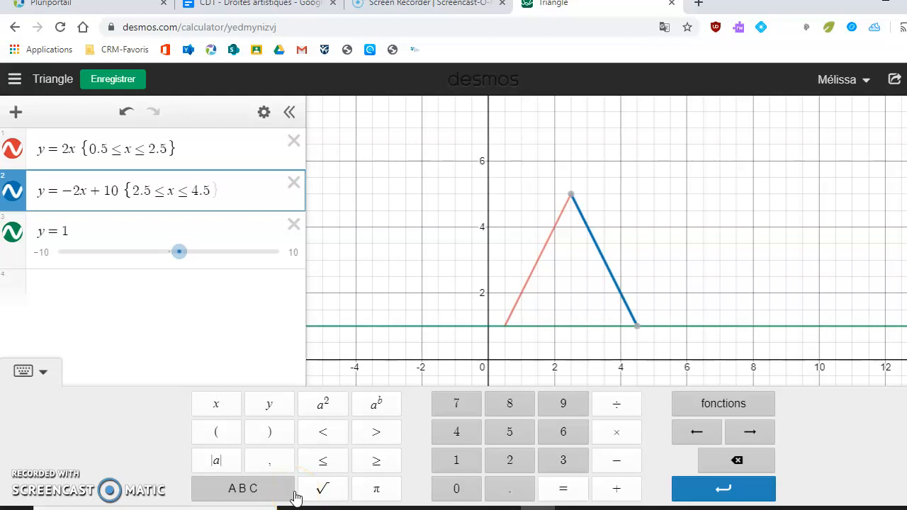
pyautogui.click(324, 375)
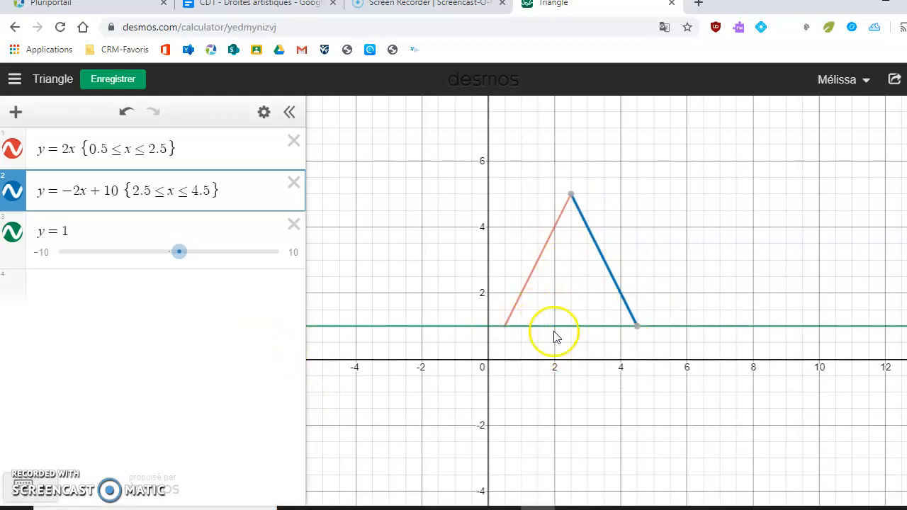
# Check the lower corner points and restrict the line y = 1 to {0.5 ≤ x ≤ 4.5} to close the triangle
pyautogui.moveTo(639, 330)
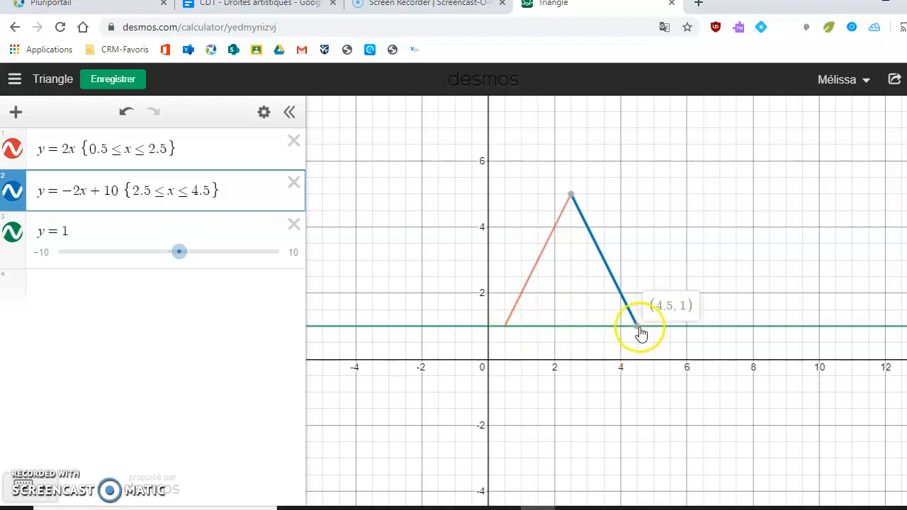
pyautogui.click(503, 325)
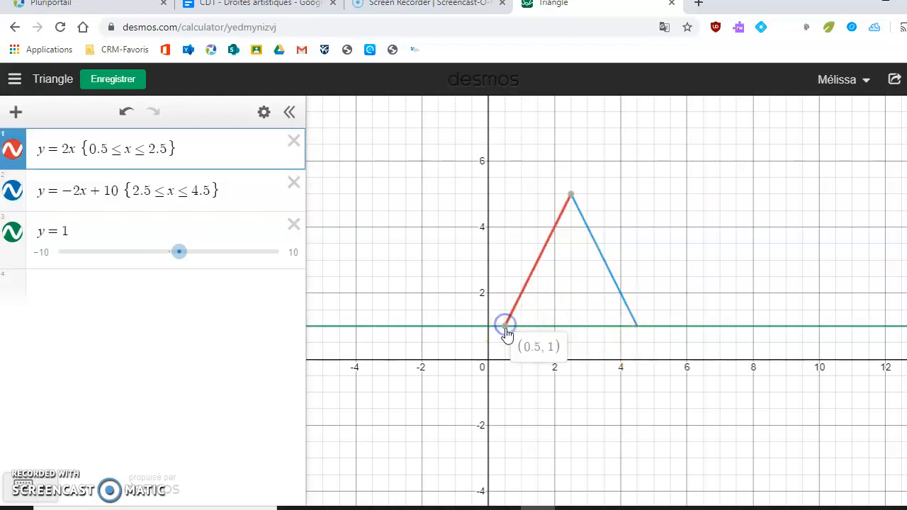
pyautogui.click(640, 327)
pyautogui.click(132, 245)
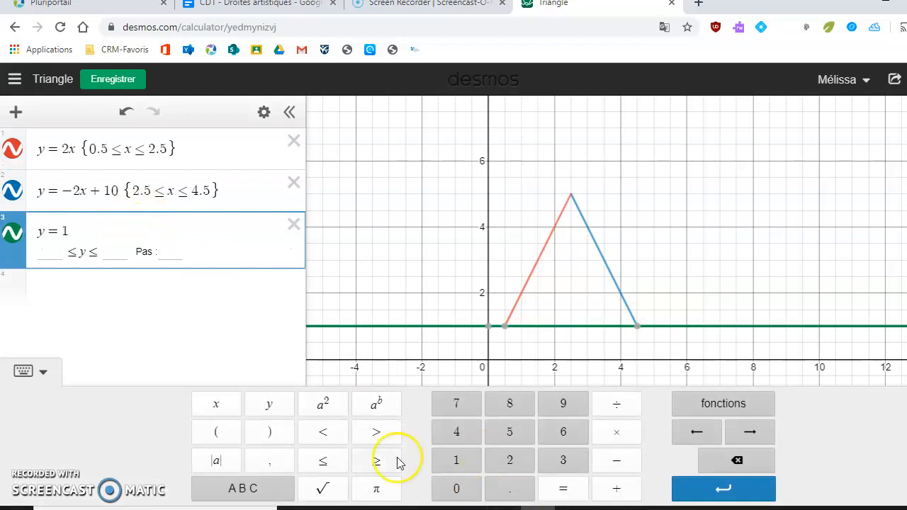
pyautogui.click(243, 489)
pyautogui.click(512, 489)
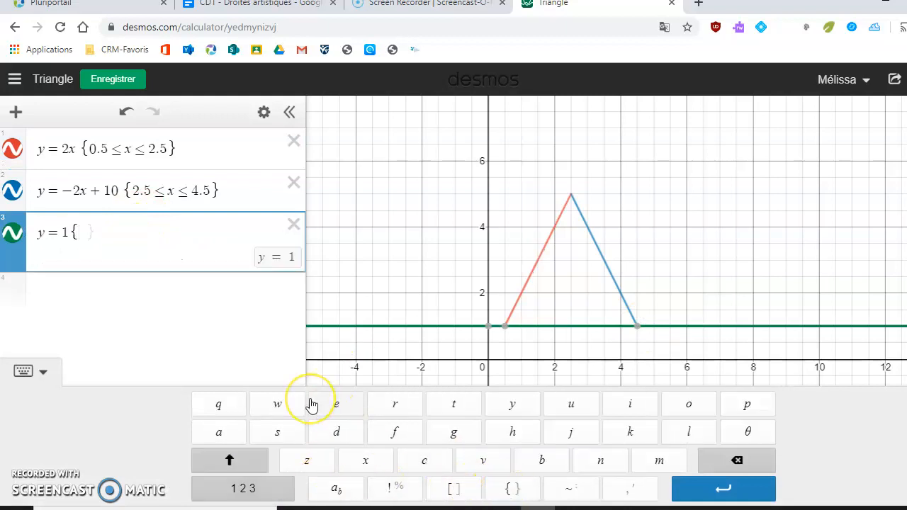
pyautogui.write('0.5')
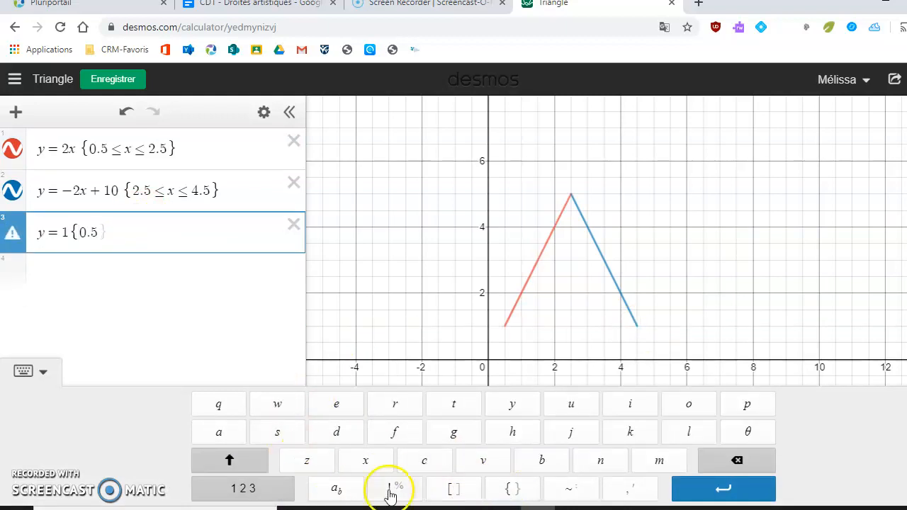
pyautogui.click(237, 488)
pyautogui.write('x')
pyautogui.click(325, 462)
pyautogui.write('4.5')
pyautogui.press('Return')
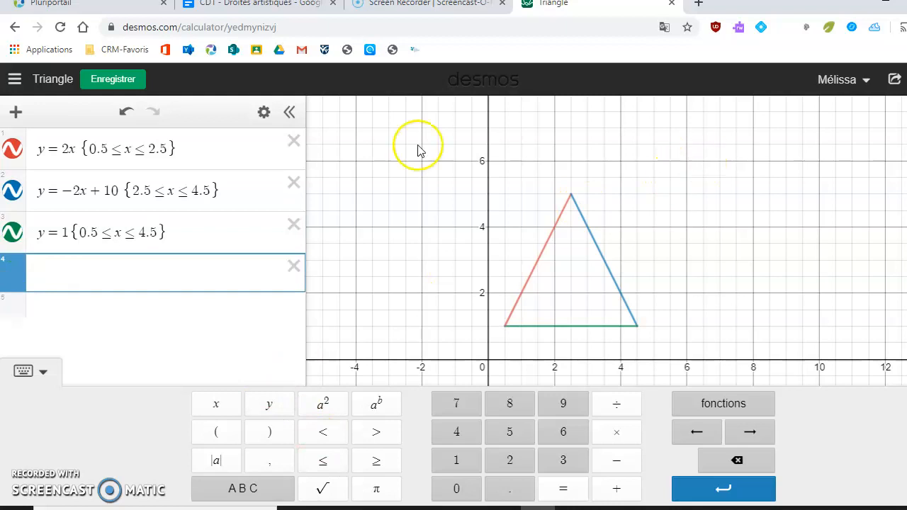
pyautogui.click(765, 359)
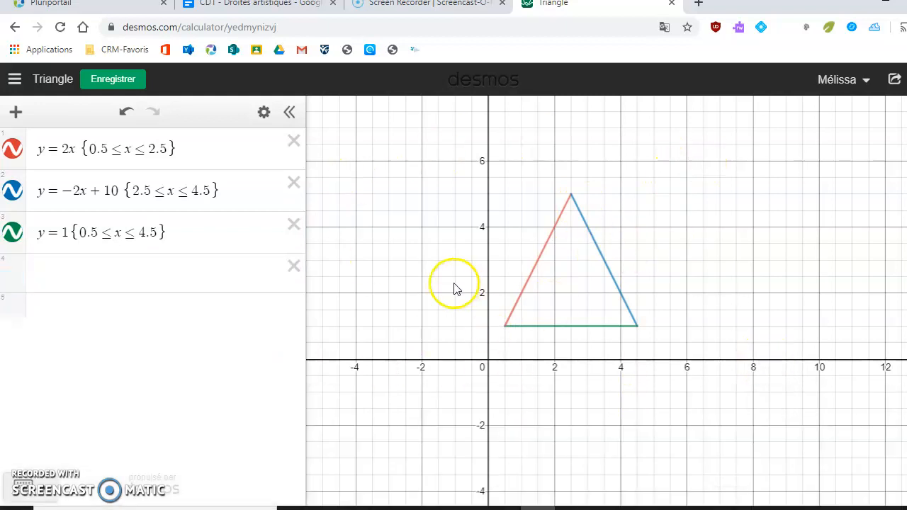
# Color the line y = 2x purple, keeping it solid after trying the dashed and dotted styles
pyautogui.moveTo(644, 290)
pyautogui.mouseDown()
pyautogui.moveTo(651, 285)
pyautogui.moveTo(624, 292)
pyautogui.moveTo(650, 290)
pyautogui.moveTo(636, 295)
pyautogui.mouseUp()
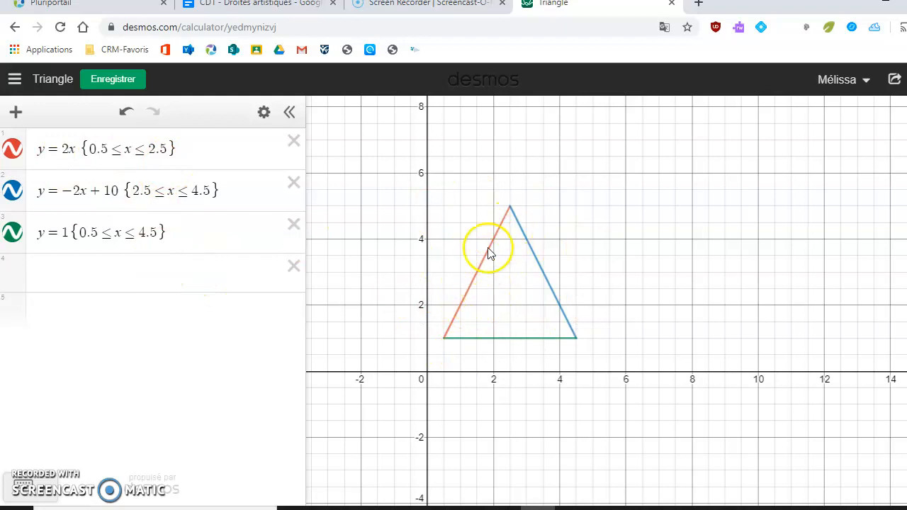
pyautogui.click(262, 115)
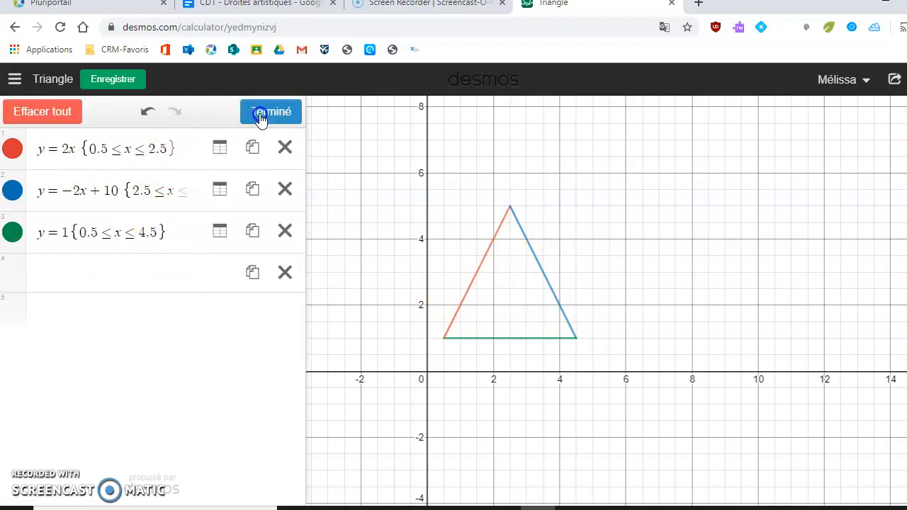
pyautogui.click(16, 150)
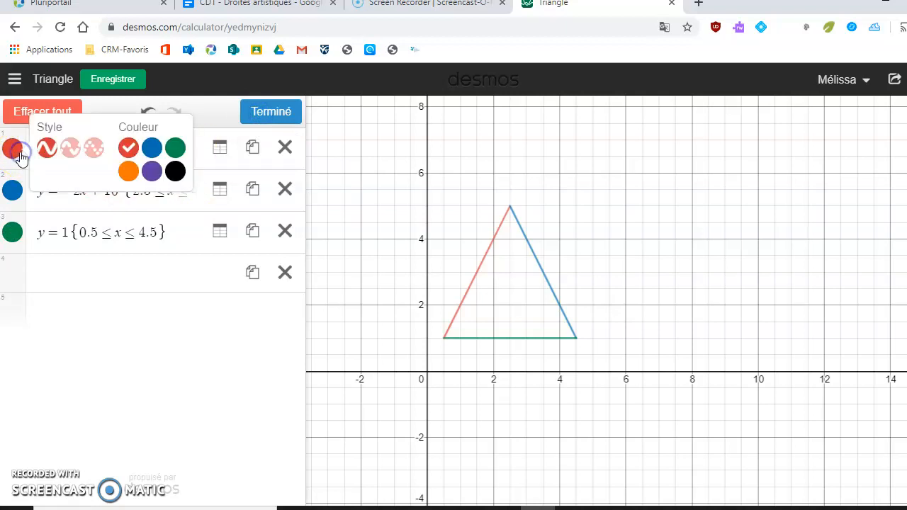
pyautogui.click(71, 149)
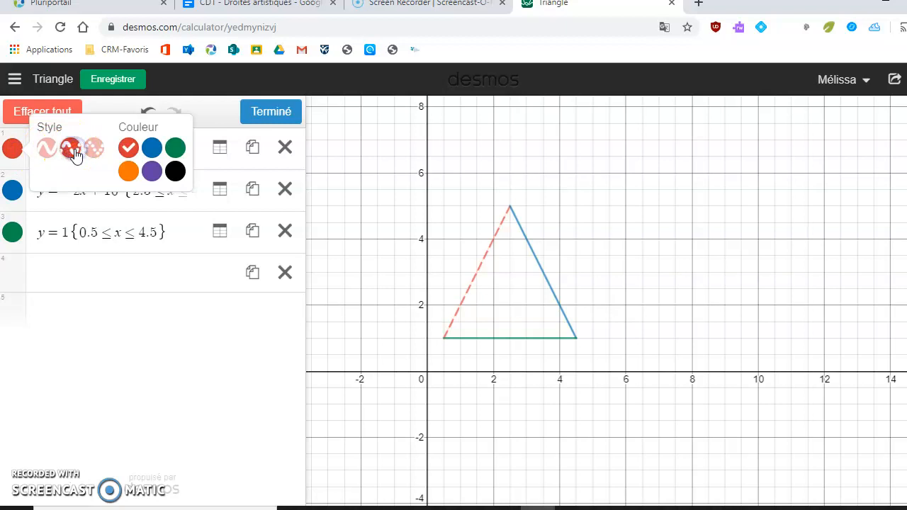
pyautogui.click(94, 150)
pyautogui.click(43, 156)
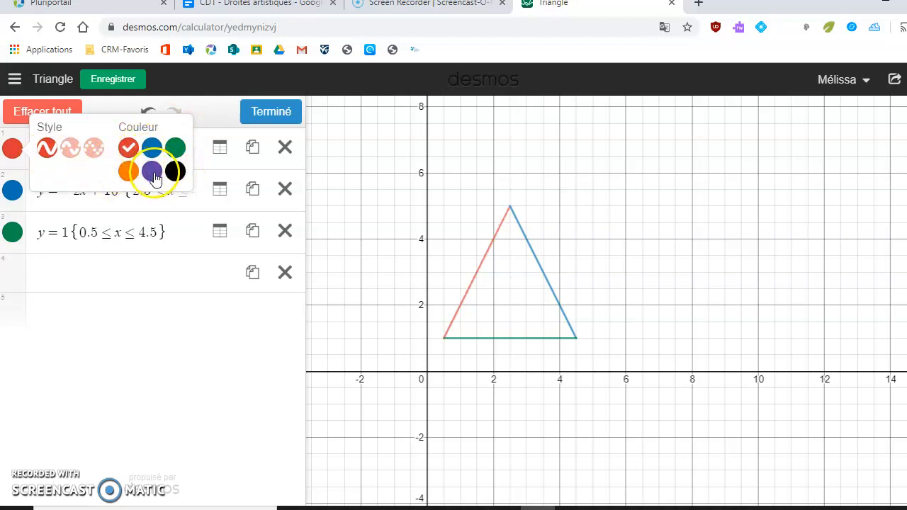
pyautogui.click(128, 318)
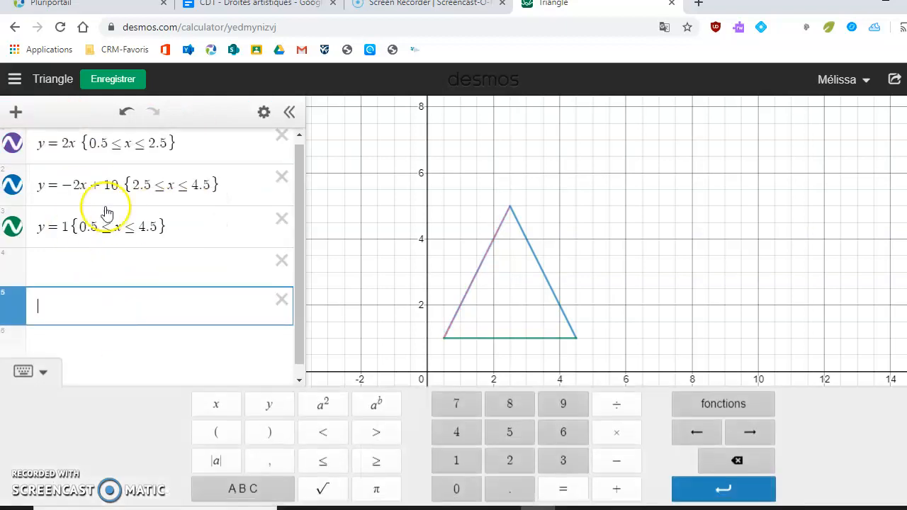
# Color the lines y = -2x + 10 and y = 1 purple to match the first side
pyautogui.click(262, 111)
pyautogui.click(14, 191)
pyautogui.click(152, 213)
pyautogui.click(147, 347)
pyautogui.click(261, 114)
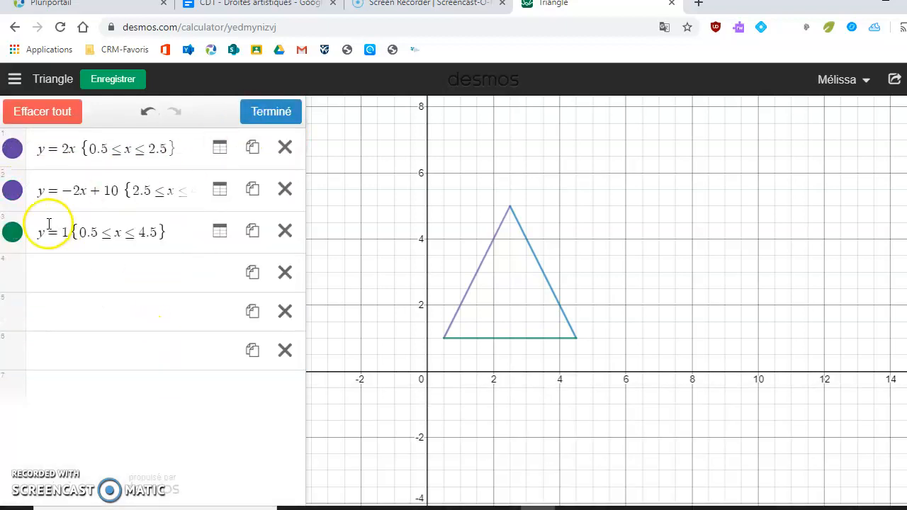
pyautogui.click(12, 232)
pyautogui.click(151, 254)
pyautogui.click(183, 396)
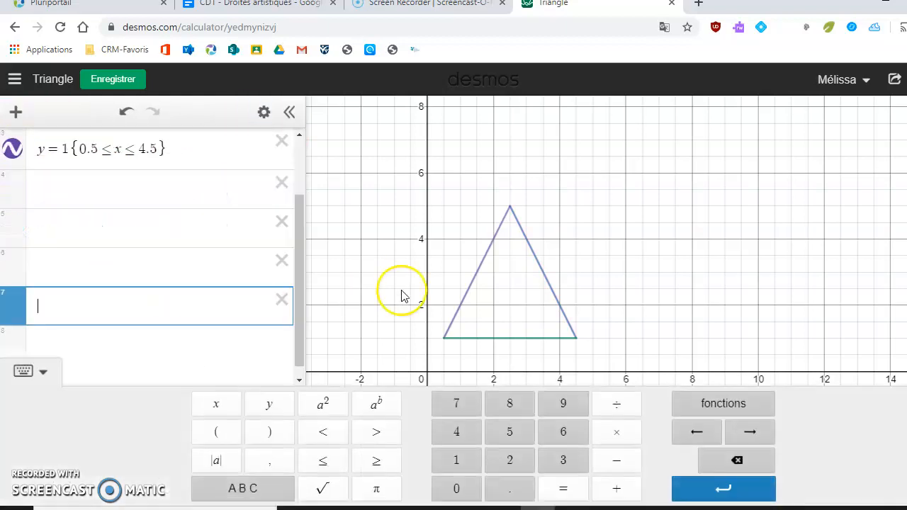
pyautogui.scroll(2, 241, 212)
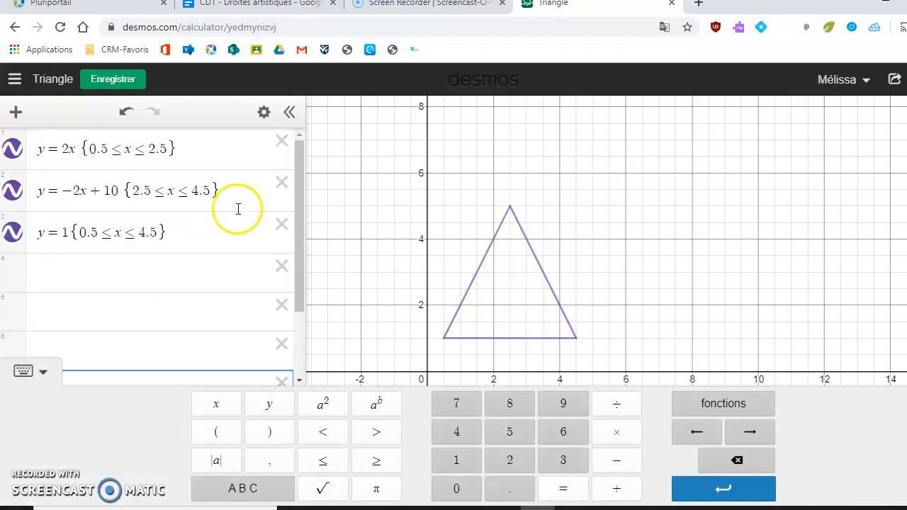
pyautogui.click(423, 259)
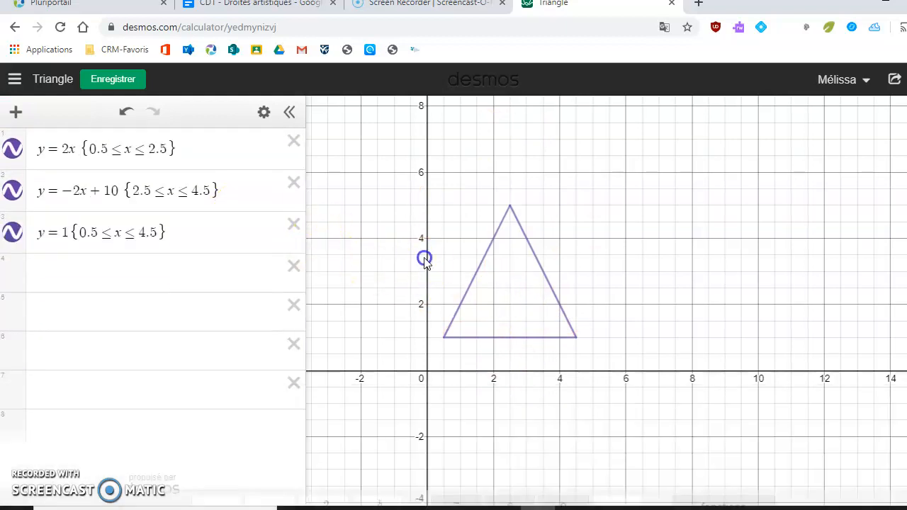
# Save the Triangle graph with its purple sides
pyautogui.moveTo(580, 222); pyautogui.dragTo(637, 211)
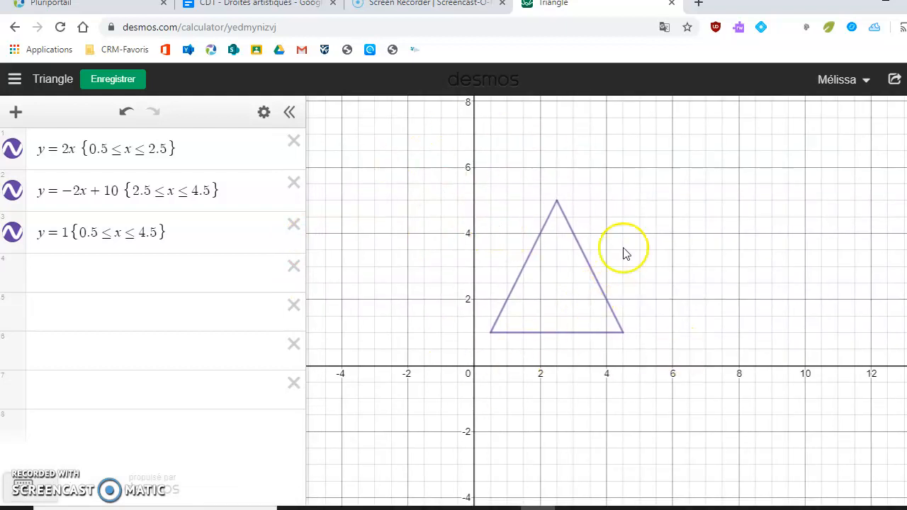
pyautogui.click(111, 83)
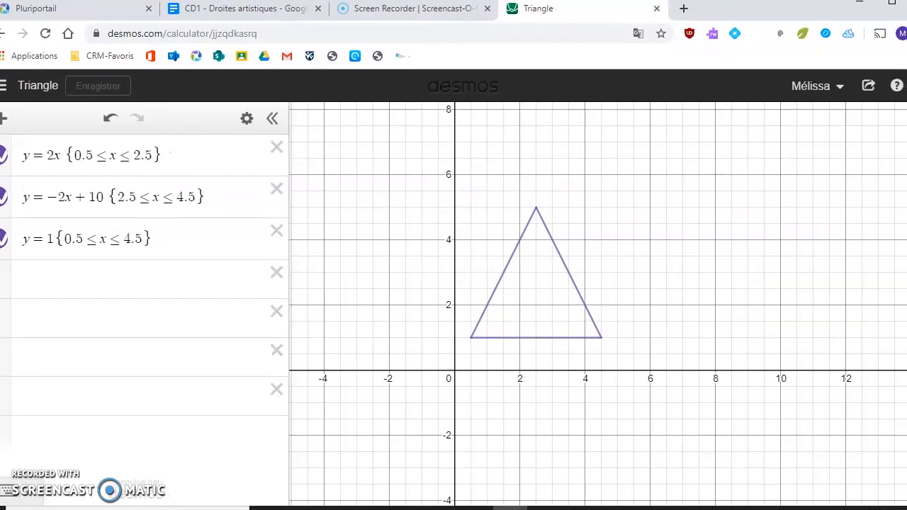
# Hide the grid, the x-axis and the y-axis so only the triangle is displayed
pyautogui.moveTo(699, 264); pyautogui.dragTo(667, 241)
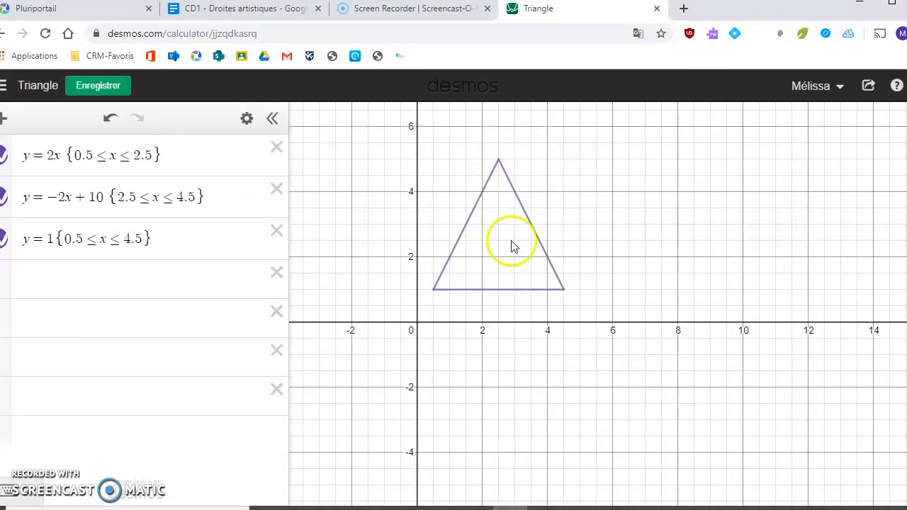
pyautogui.moveTo(619, 214); pyautogui.dragTo(640, 241)
pyautogui.moveTo(758, 305); pyautogui.dragTo(732, 304)
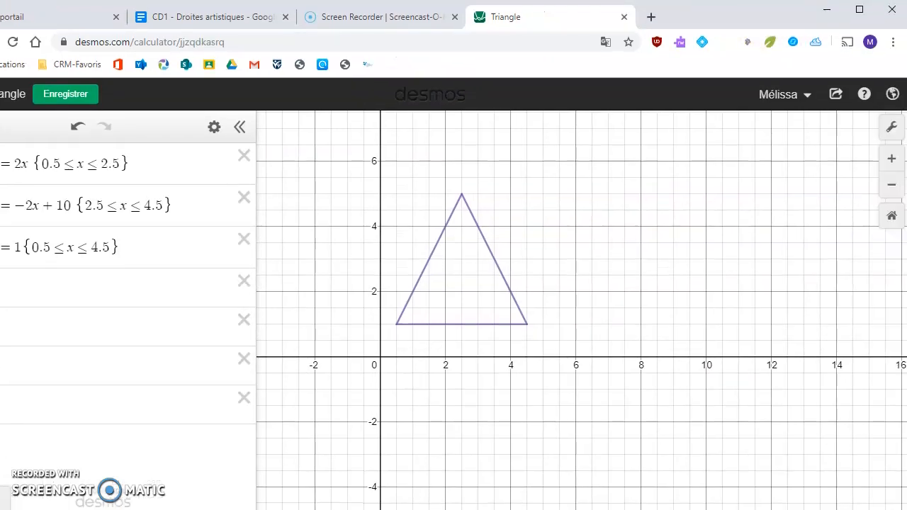
pyautogui.click(893, 131)
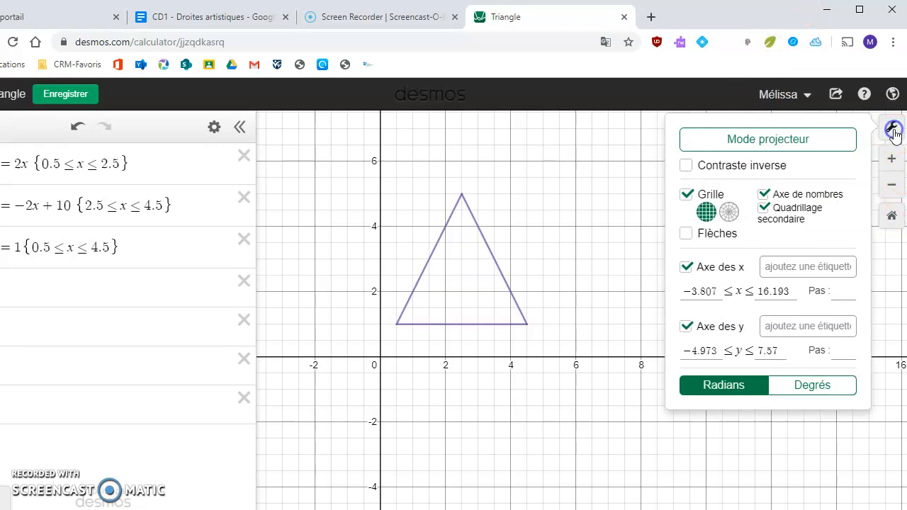
pyautogui.click(687, 196)
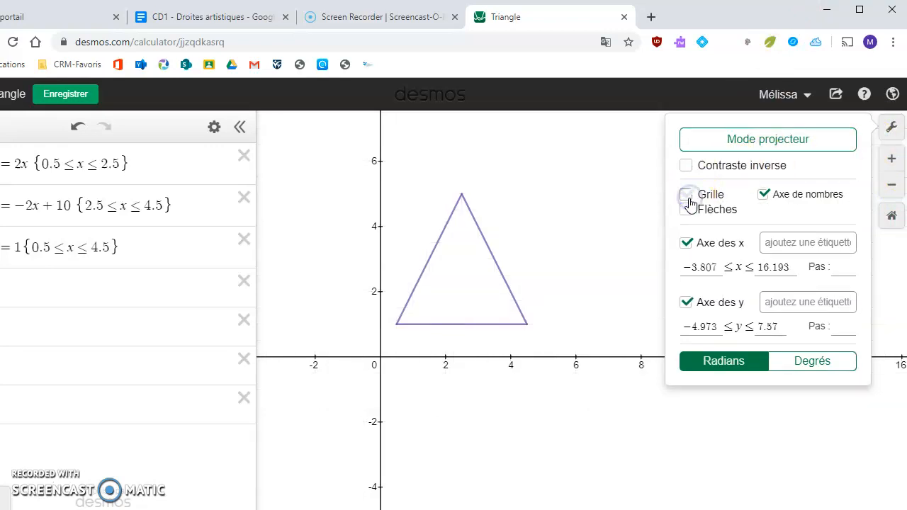
pyautogui.click(686, 243)
pyautogui.click(686, 303)
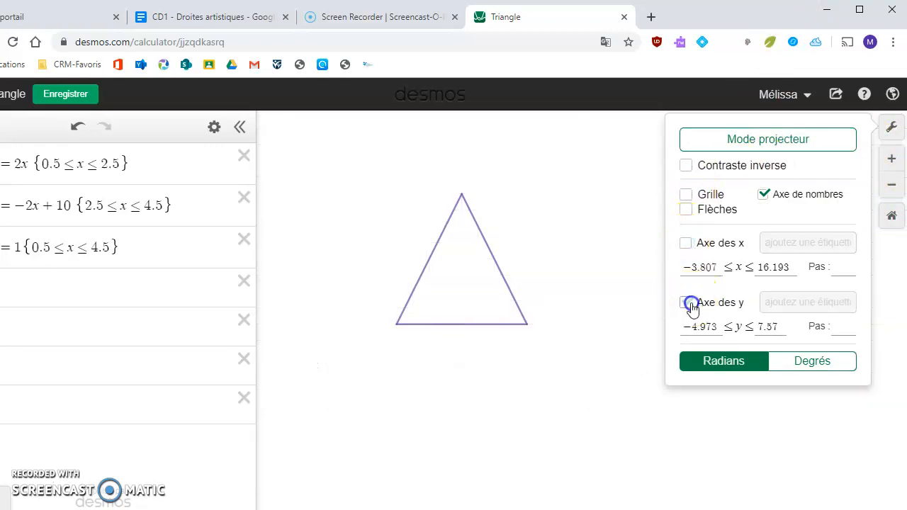
pyautogui.click(643, 285)
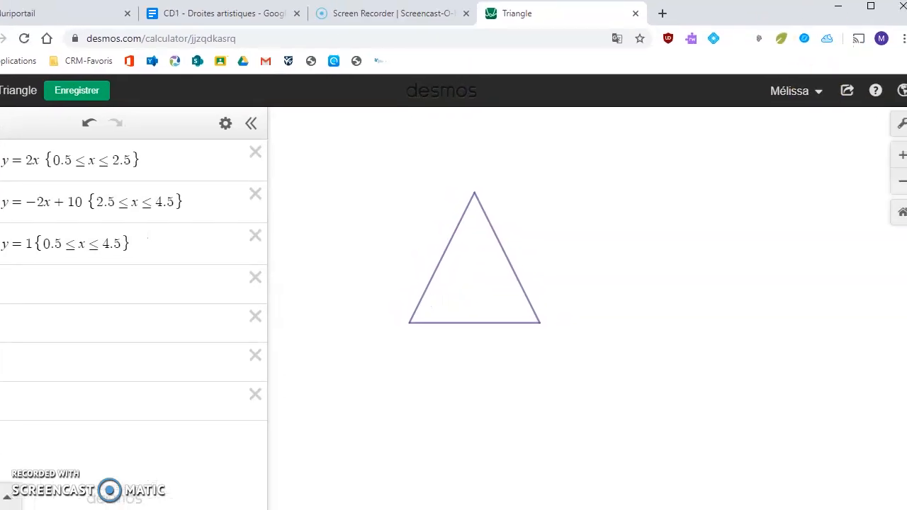
# Turn the grid, the x-axis and the y-axis back on in the graph settings
pyautogui.click(897, 128)
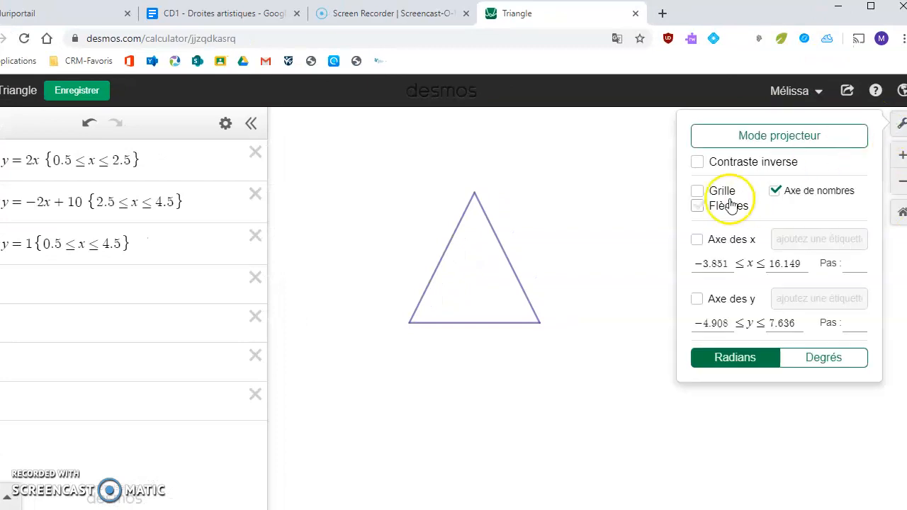
pyautogui.click(699, 190)
pyautogui.click(697, 263)
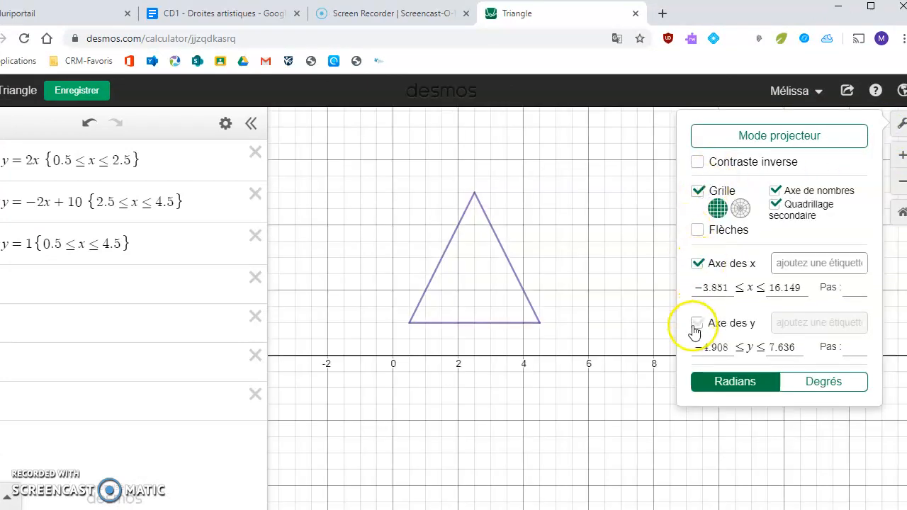
pyautogui.click(698, 322)
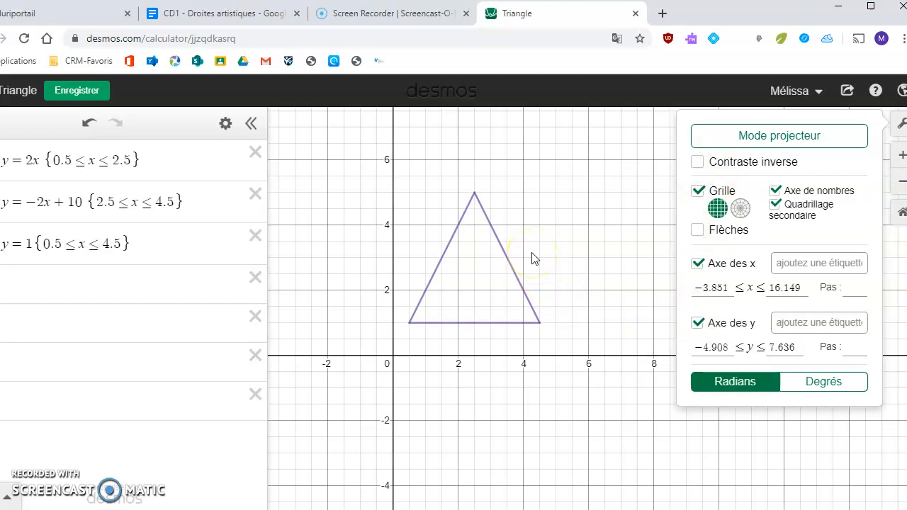
pyautogui.click(557, 219)
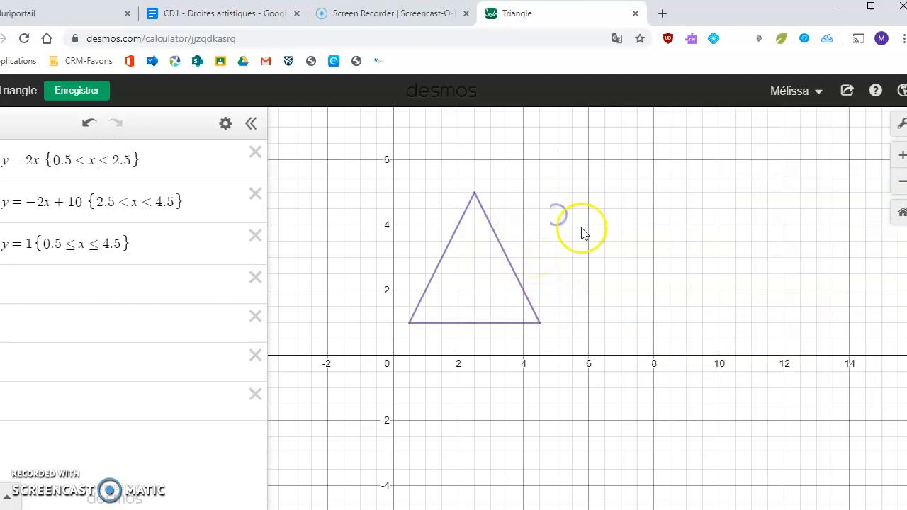
# Turn off both axes and the grid to leave the triangle alone on a blank background
pyautogui.moveTo(506, 202); pyautogui.dragTo(563, 203)
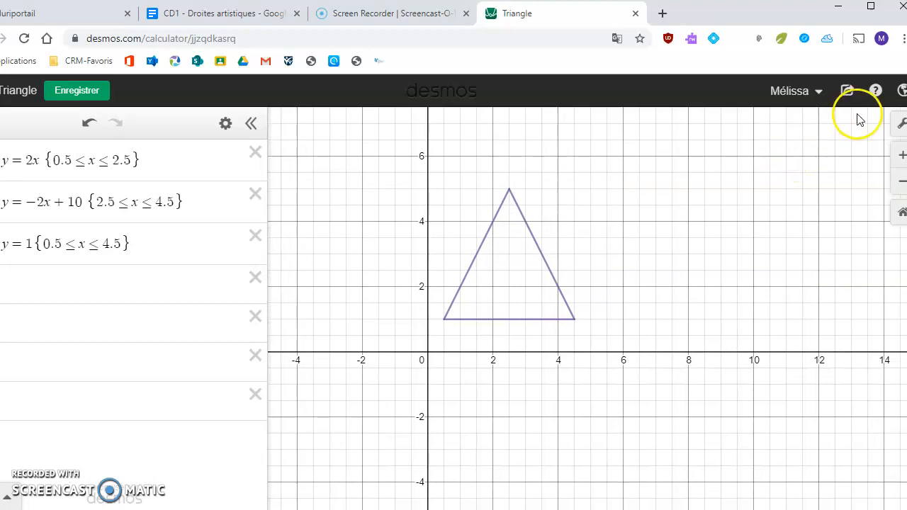
pyautogui.click(902, 128)
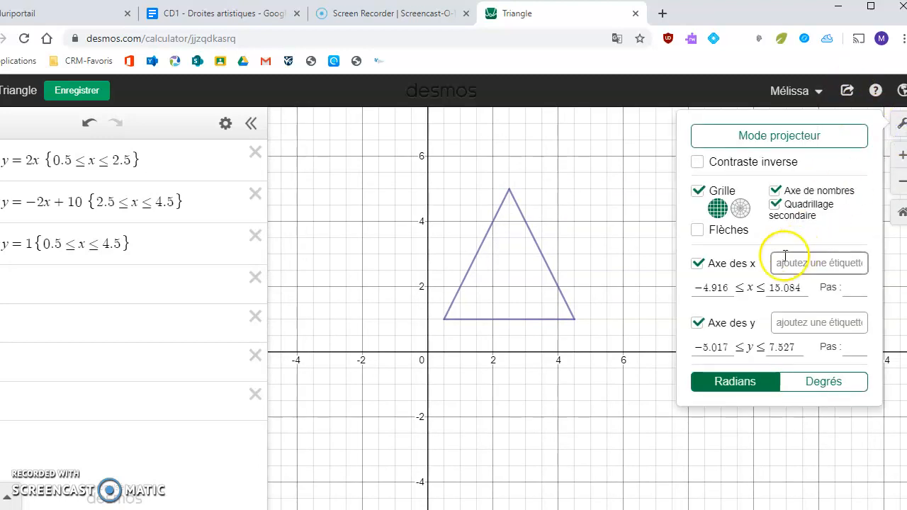
pyautogui.click(697, 264)
pyautogui.click(696, 323)
pyautogui.click(699, 191)
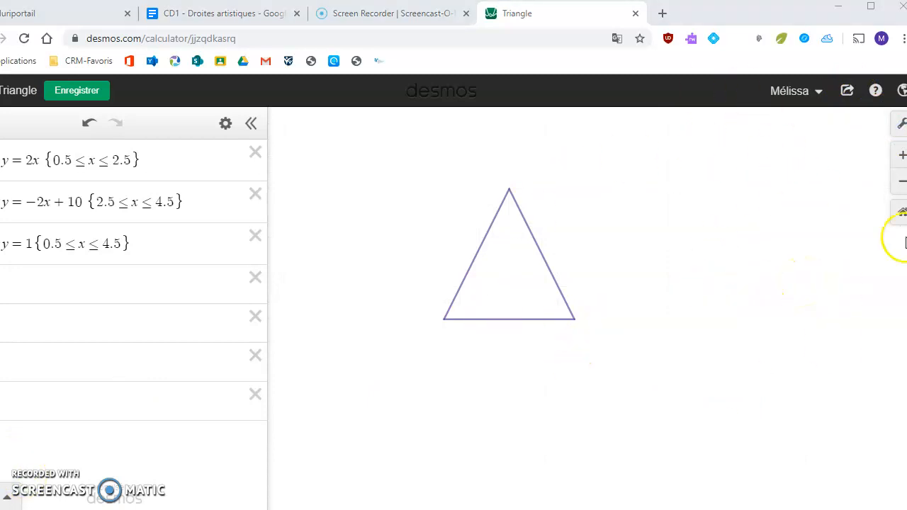
# Copy the share link of the triangle graph and close the sharing options
pyautogui.click(848, 93)
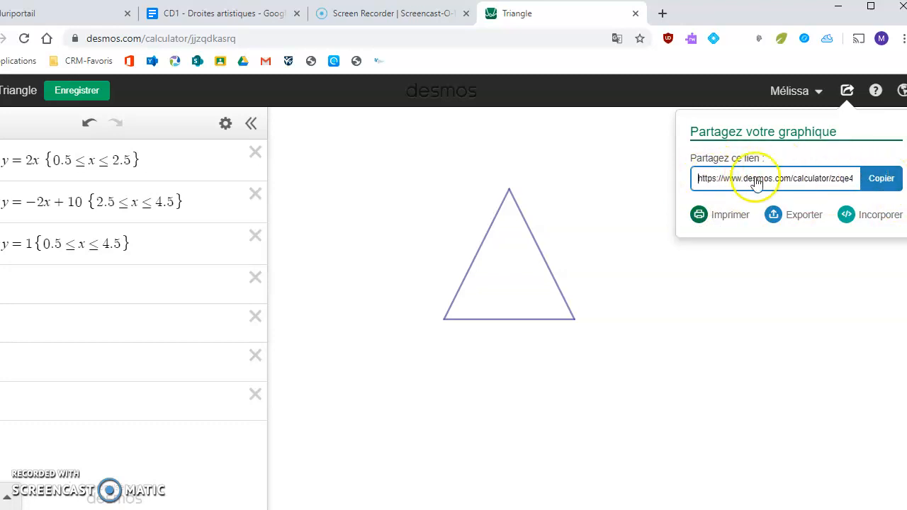
pyautogui.click(881, 186)
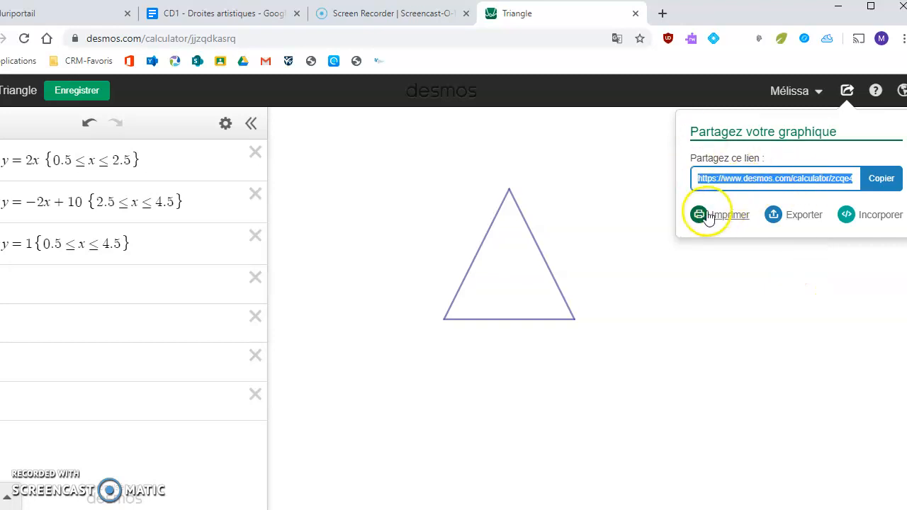
pyautogui.click(721, 274)
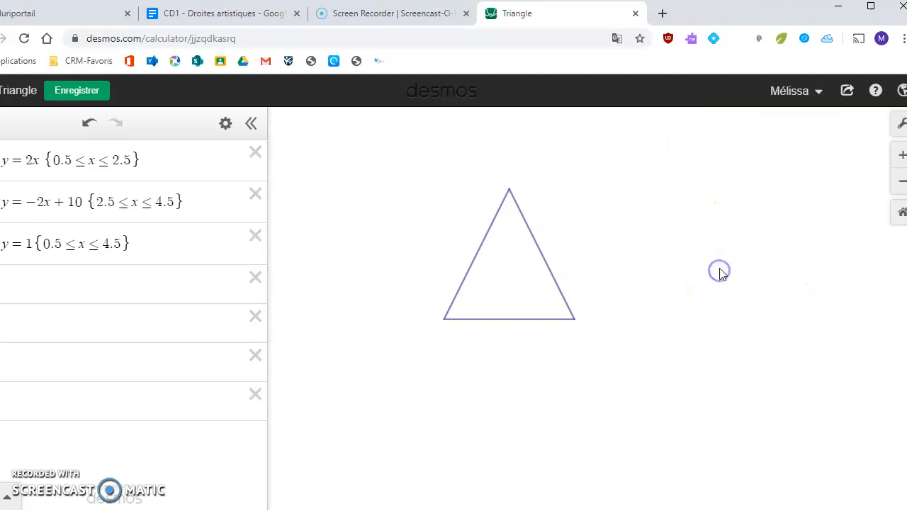
# Try the reverse contrast display, switch it back off, and show the grid and both axes
pyautogui.click(898, 132)
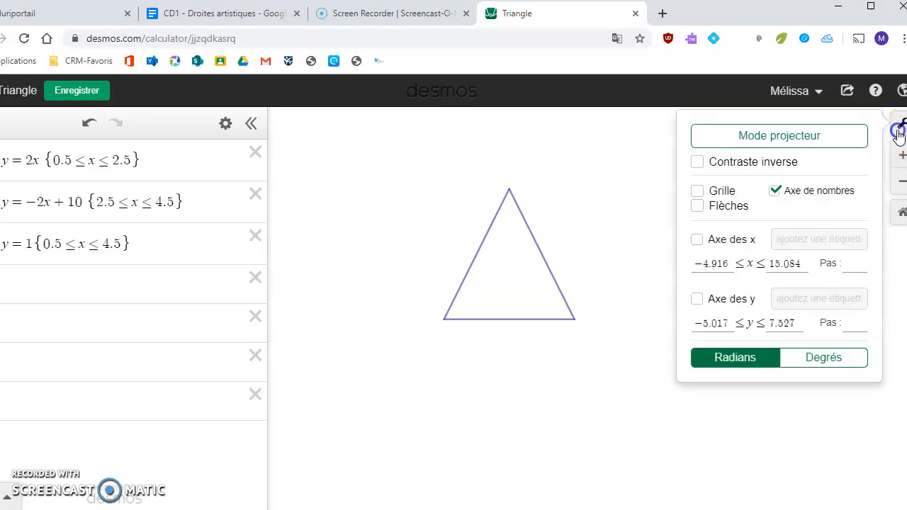
pyautogui.click(698, 162)
pyautogui.click(697, 162)
pyautogui.click(698, 191)
pyautogui.click(699, 263)
pyautogui.click(700, 324)
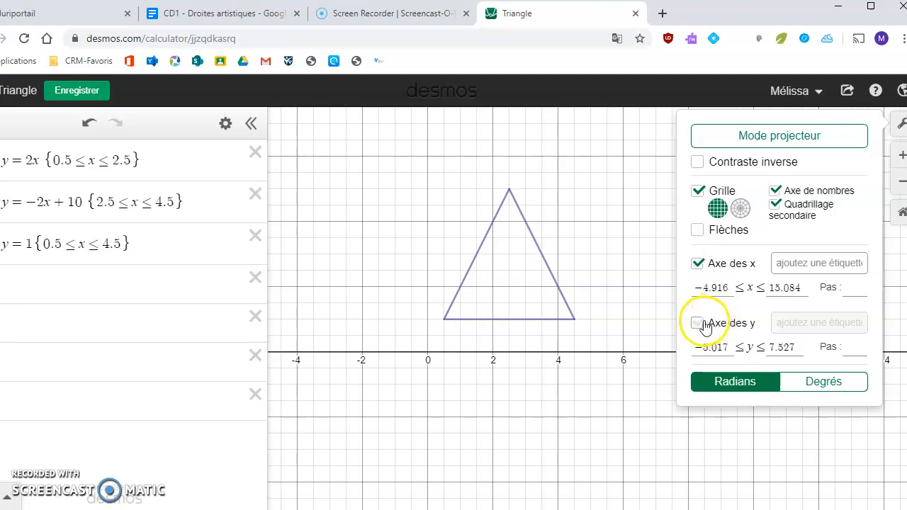
pyautogui.click(660, 318)
pyautogui.moveTo(633, 220); pyautogui.dragTo(660, 233)
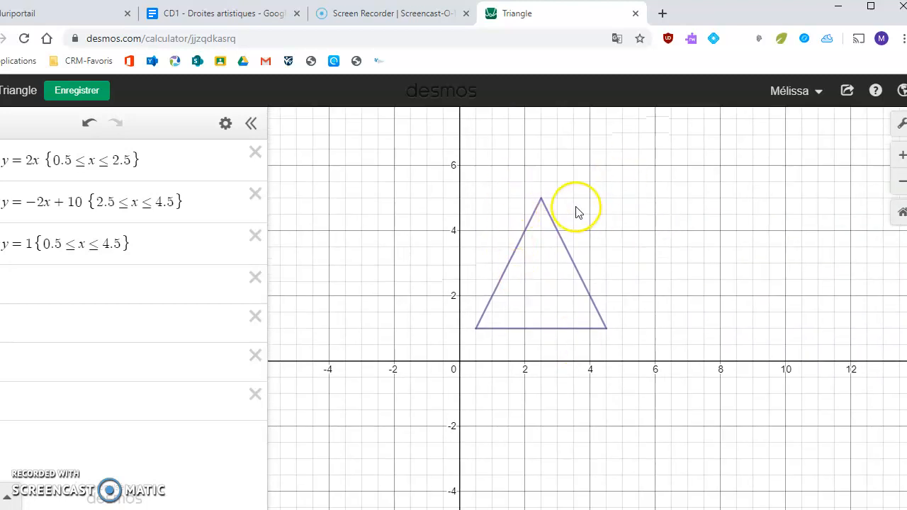
pyautogui.moveTo(616, 255); pyautogui.dragTo(587, 276)
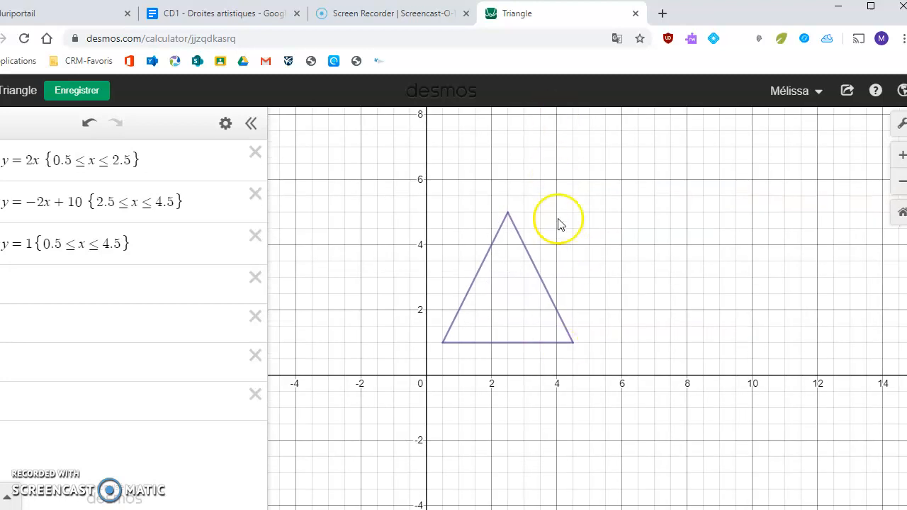
# Plot the vertical line x = 6 in the first empty expression row below the triangle's three lines
pyautogui.moveTo(789, 7); pyautogui.dragTo(824, 8)
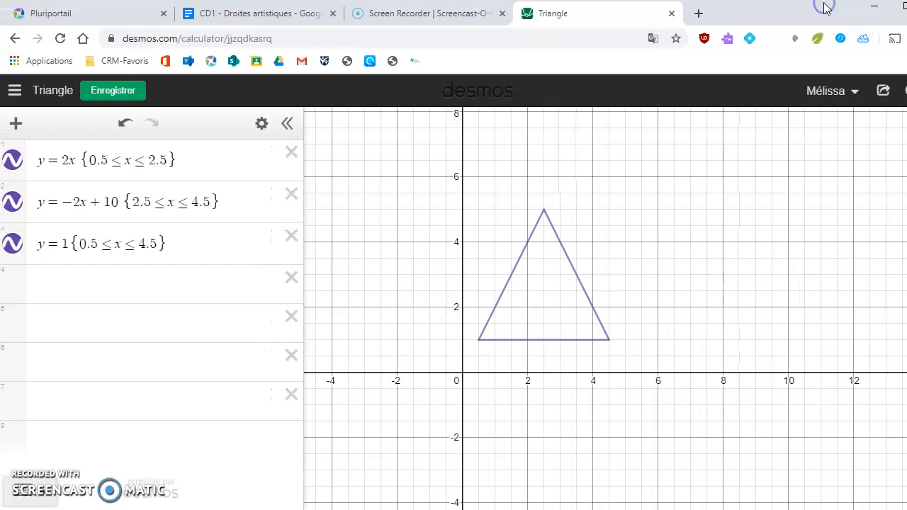
pyautogui.click(139, 284)
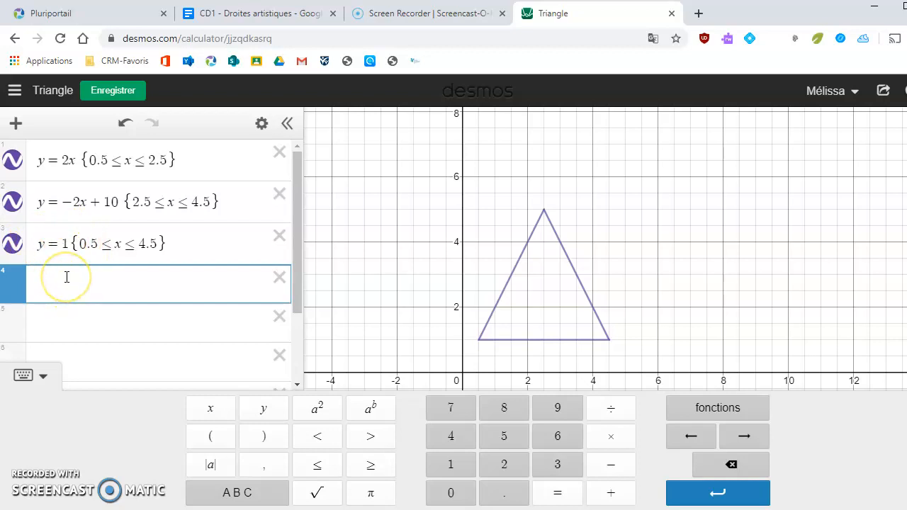
pyautogui.write('x ')
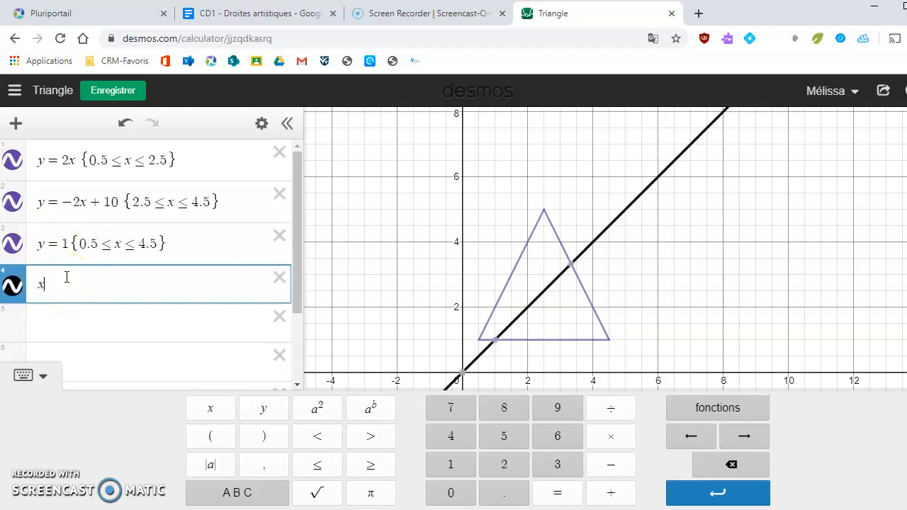
pyautogui.write('= 6')
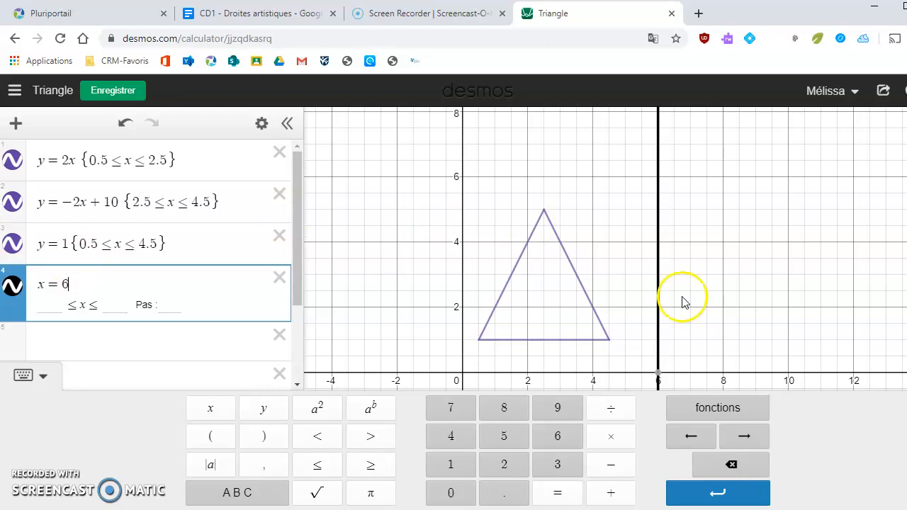
pyautogui.click(682, 302)
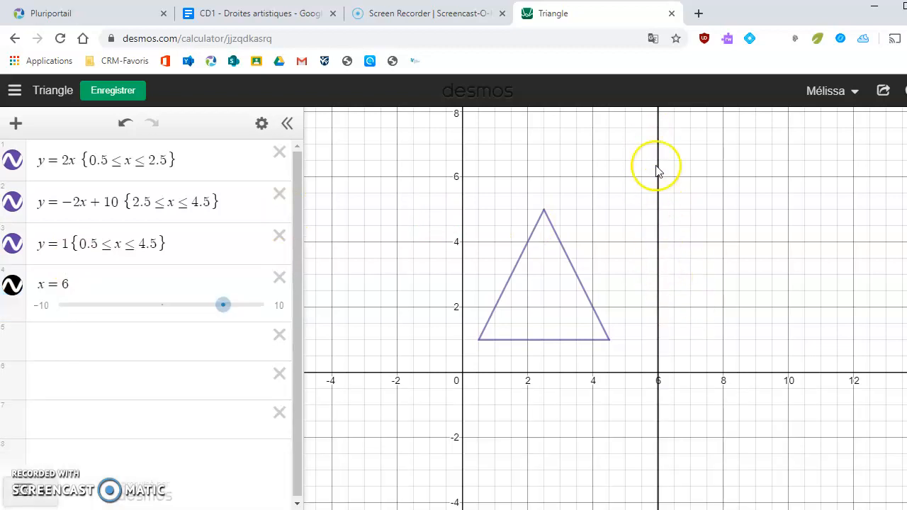
# Change the colour of the vertical line x = 6 to red
pyautogui.click(255, 133)
pyautogui.click(12, 285)
pyautogui.click(128, 287)
pyautogui.click(269, 123)
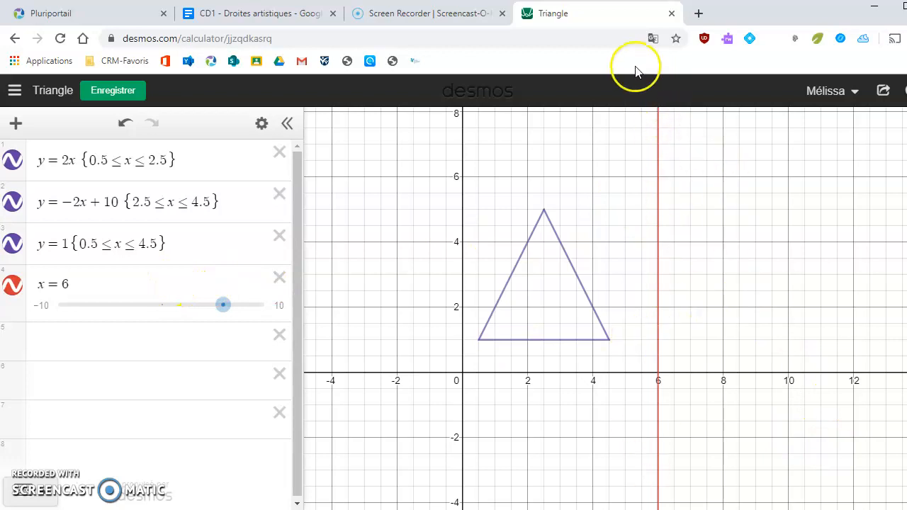
# Restrict the vertical line x = 6 to {2 ≤ y ≤ 6} and save the updated Triangle graph
pyautogui.click(114, 287)
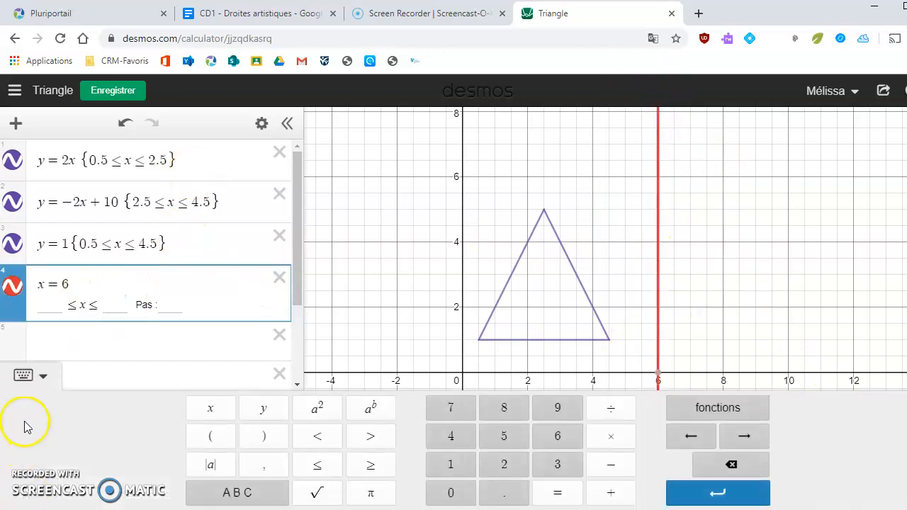
pyautogui.click(281, 504)
pyautogui.click(507, 489)
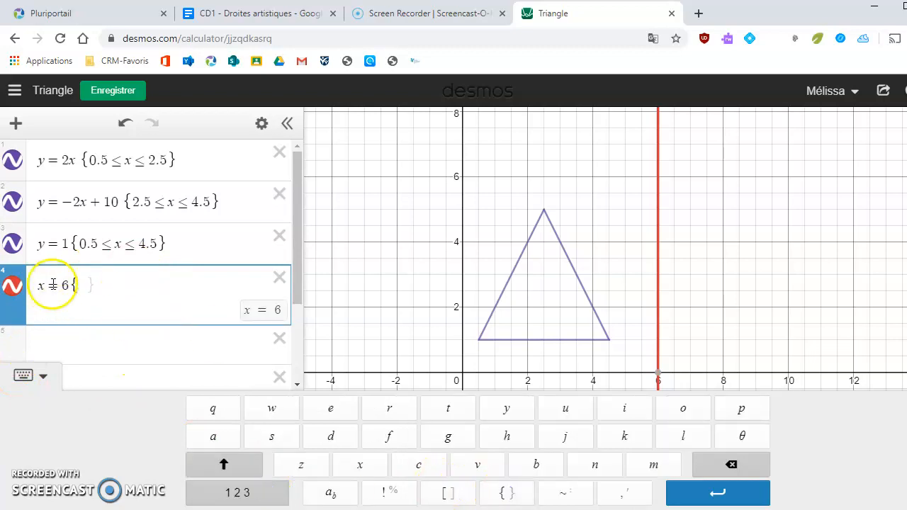
pyautogui.click(239, 494)
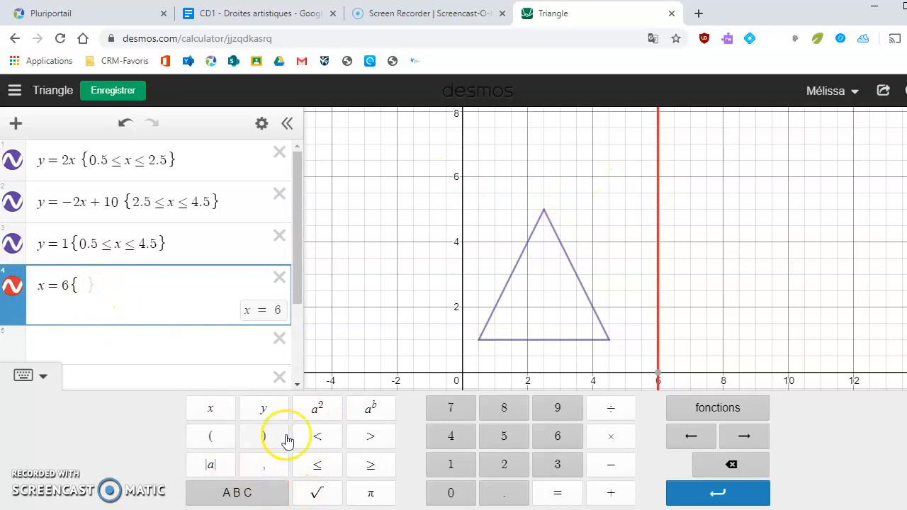
pyautogui.write('2')
pyautogui.click(309, 471)
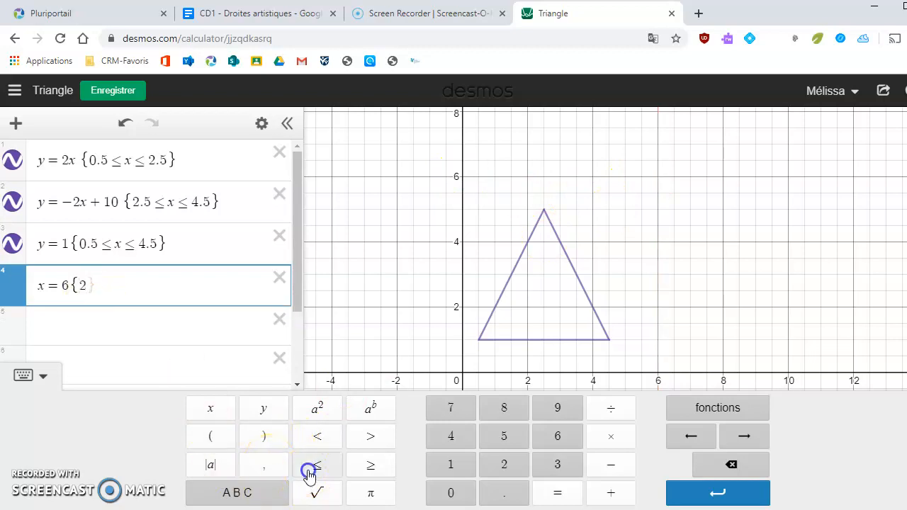
pyautogui.write('y')
pyautogui.click(317, 467)
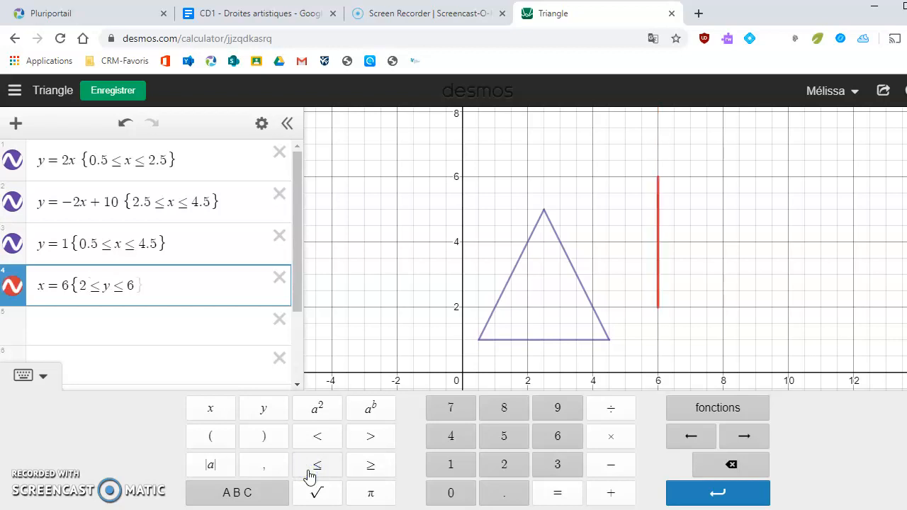
pyautogui.press('Return')
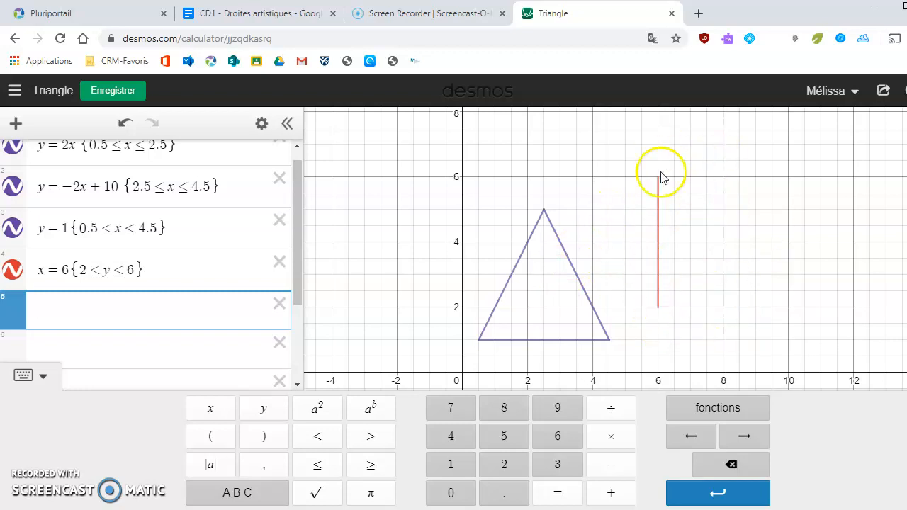
pyautogui.click(717, 331)
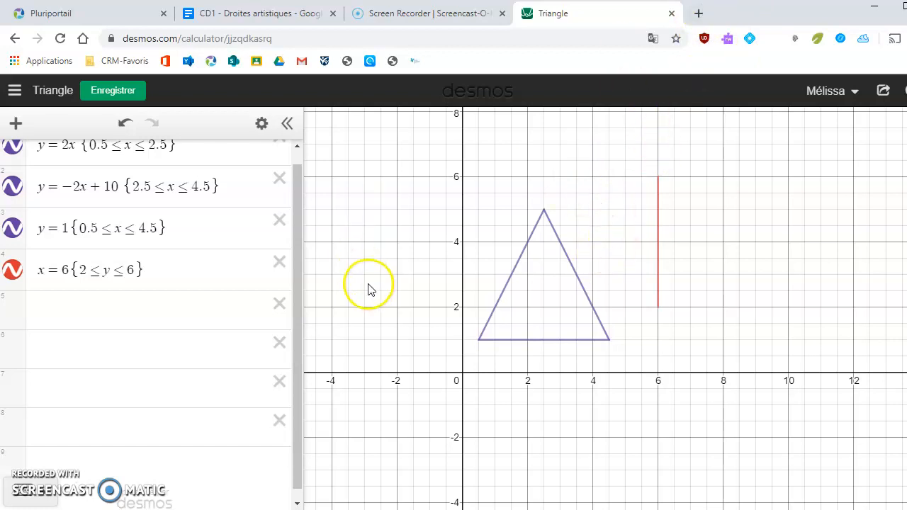
pyautogui.click(117, 91)
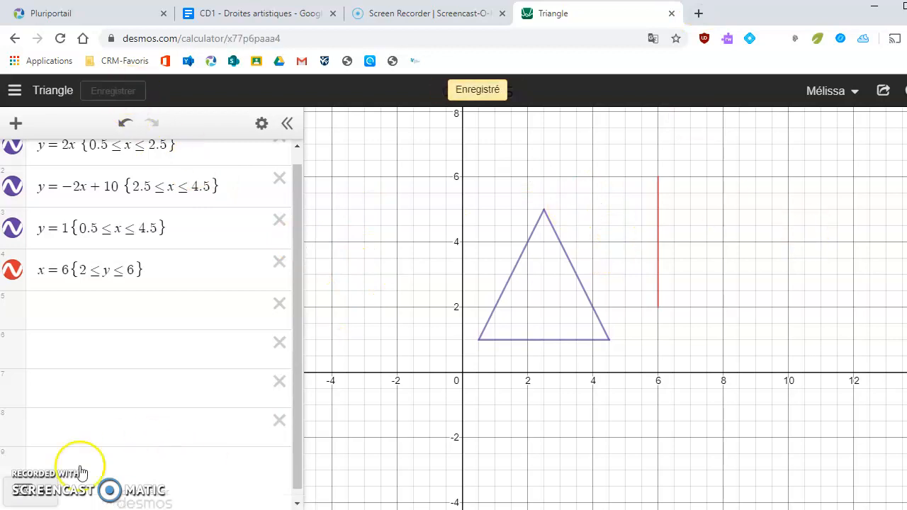